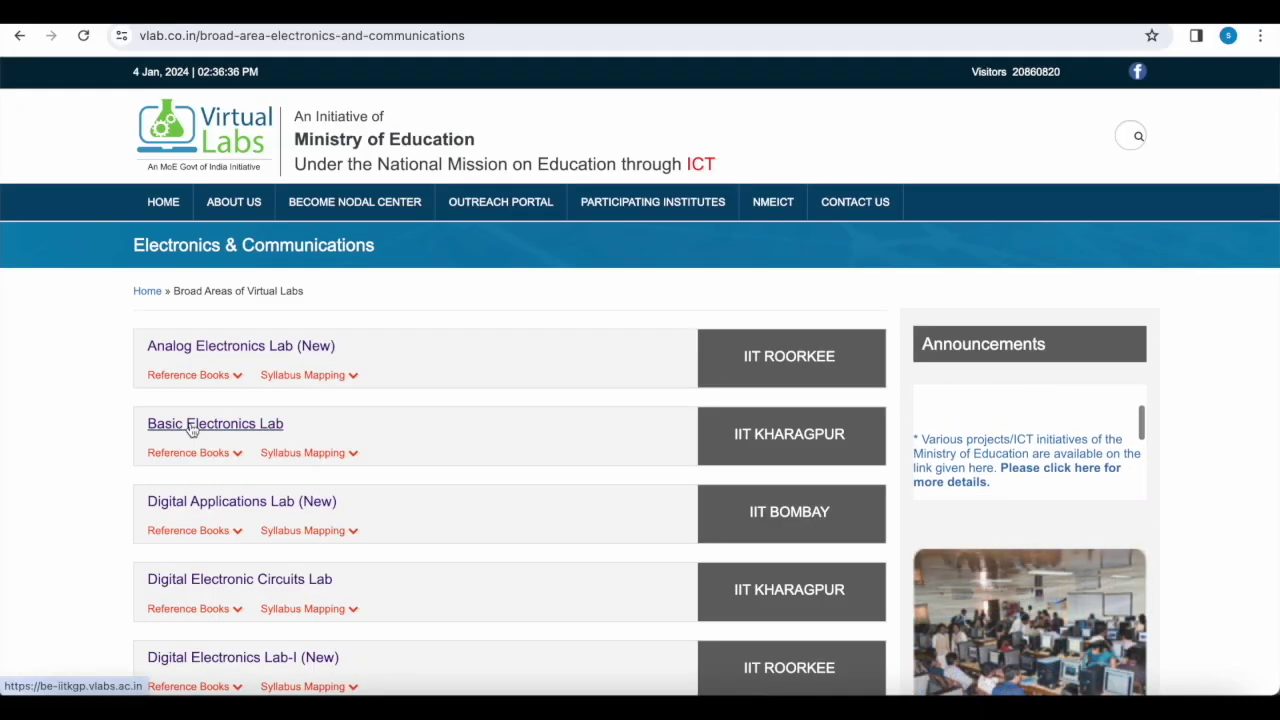
Step: Open the VI Characteristics of a Diode experiment from the Basic Electronics Lab and read its theory
{"action": "left_click", "coordinate": [193, 425]}
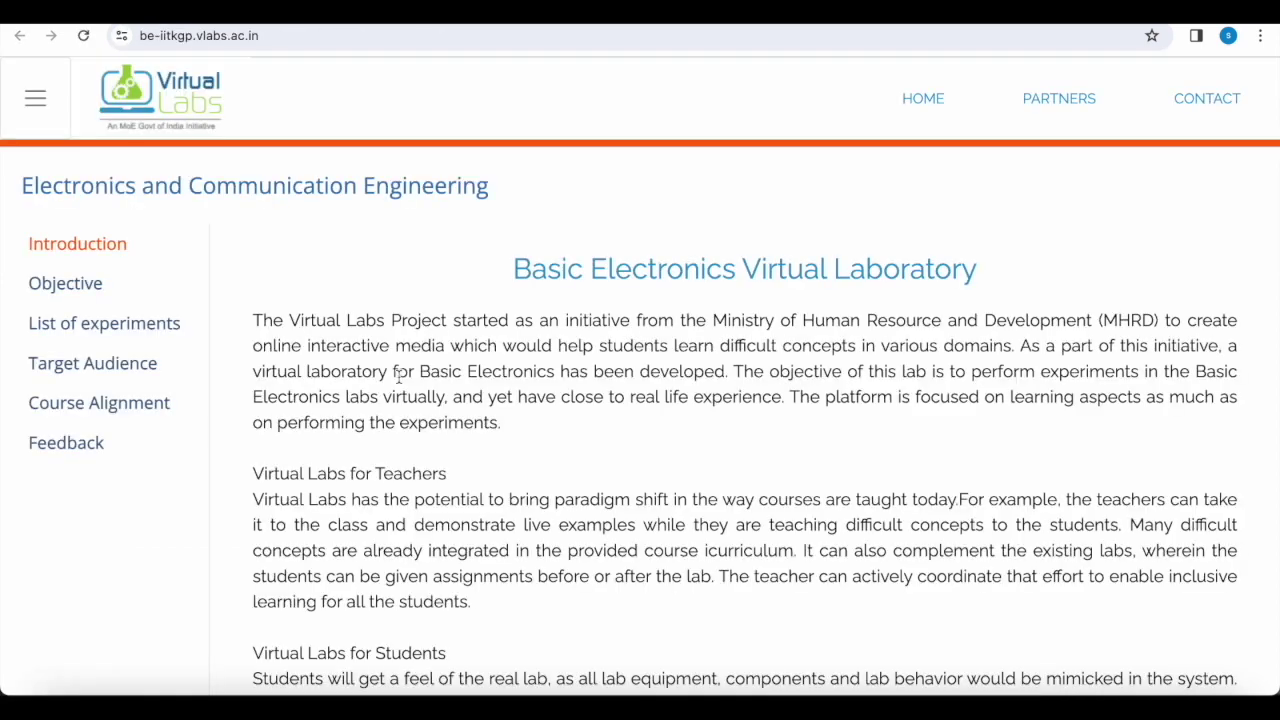
{"action": "left_click", "coordinate": [108, 330]}
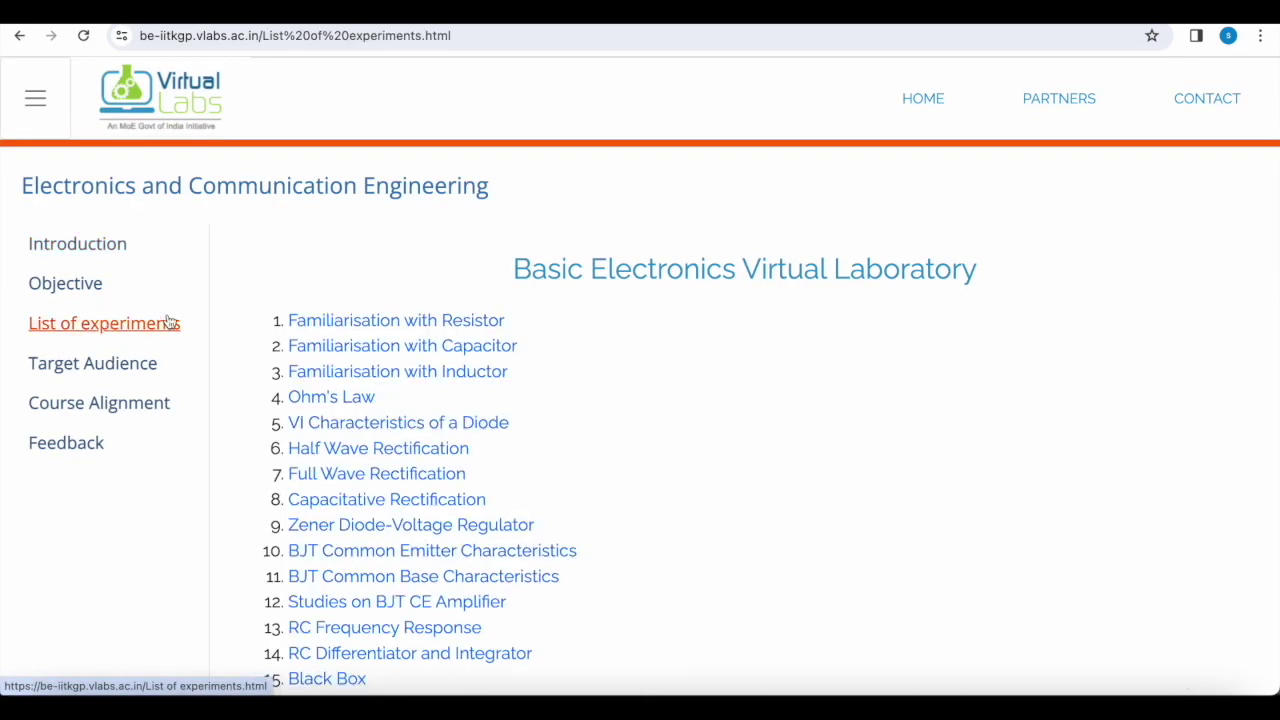
{"action": "left_click", "coordinate": [373, 424]}
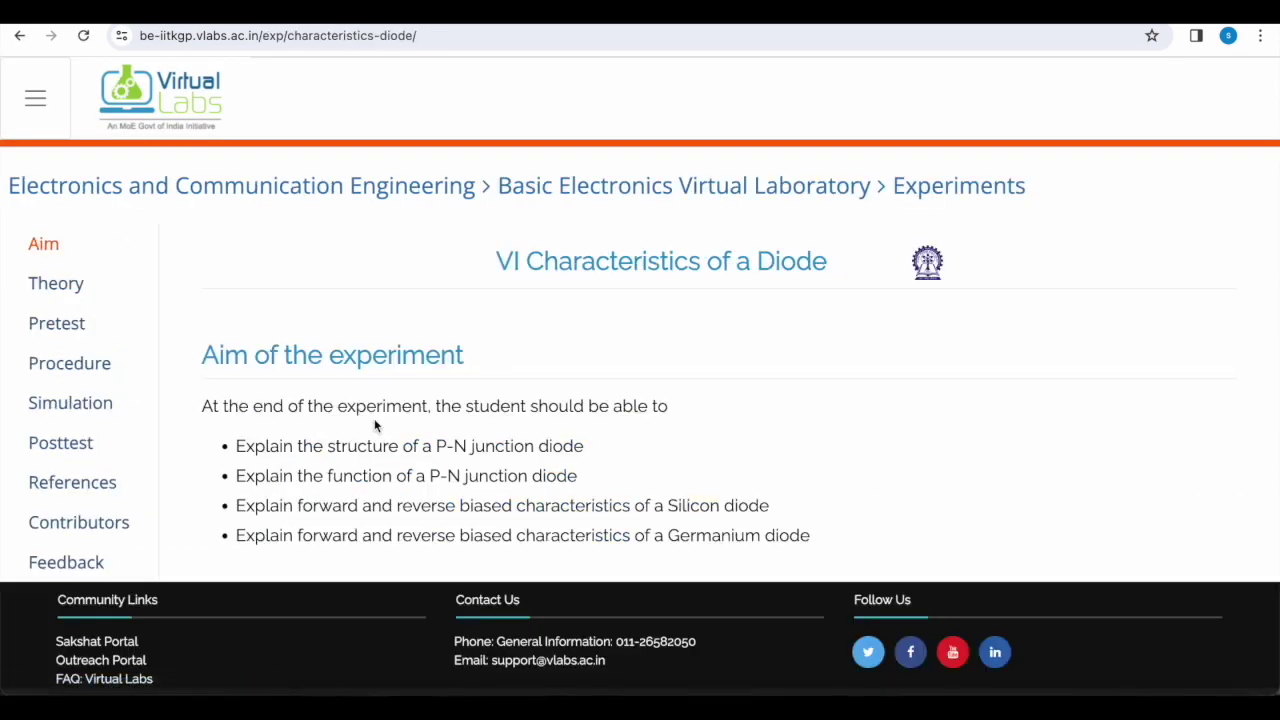
{"action": "left_click", "coordinate": [60, 289]}
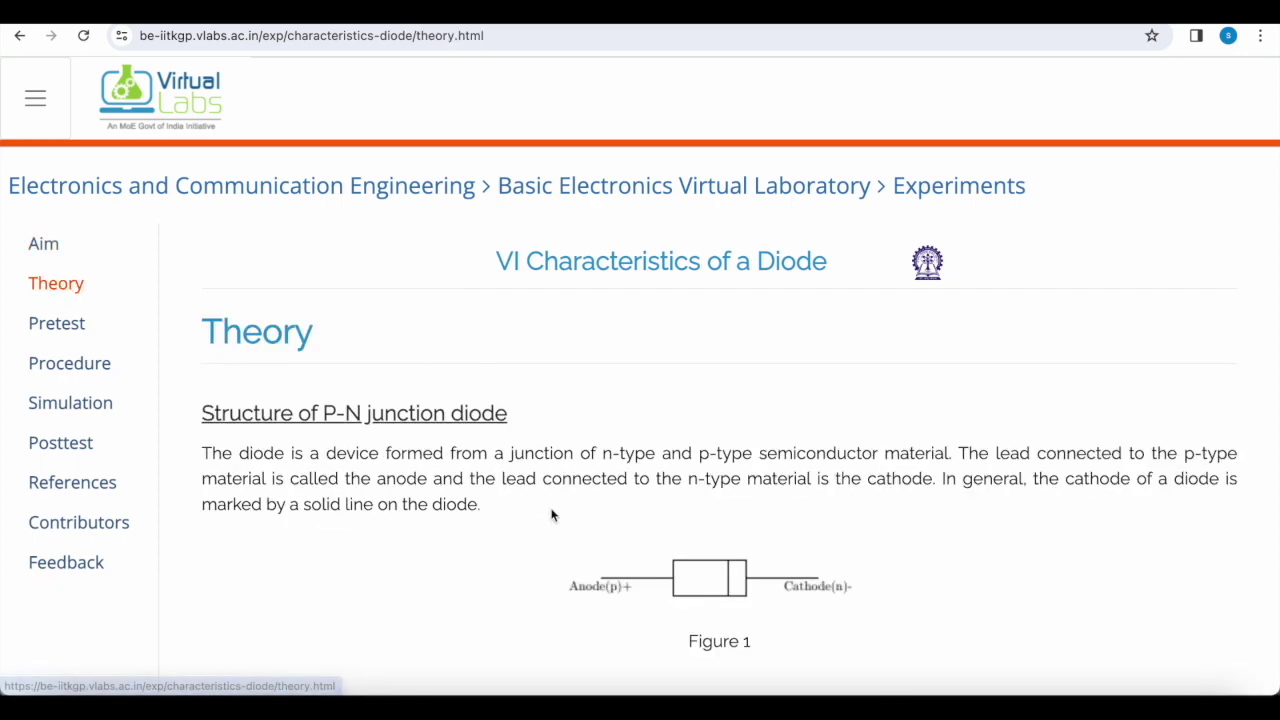
{"action": "scroll", "coordinate": [552, 530], "scroll_direction": "down", "scroll_amount": 3}
{"action": "scroll", "coordinate": [552, 540], "scroll_direction": "down", "scroll_amount": 6}
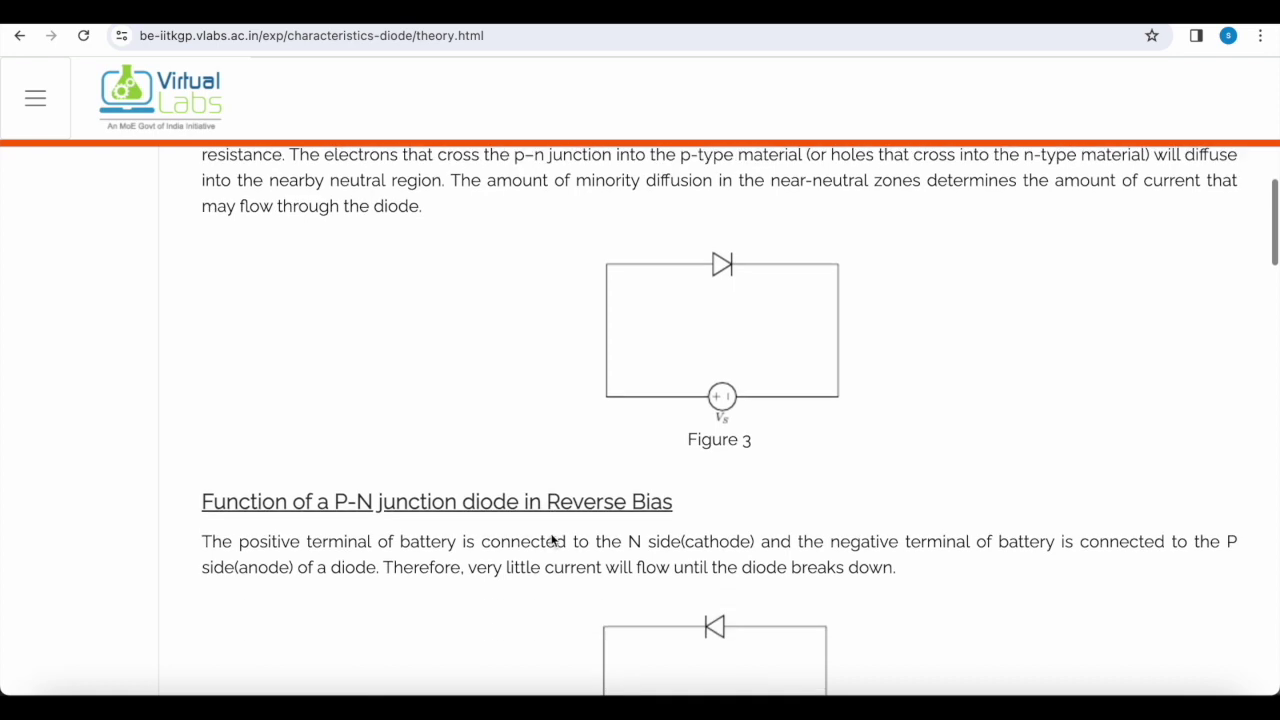
{"action": "scroll", "coordinate": [552, 540], "scroll_direction": "up", "scroll_amount": 10}
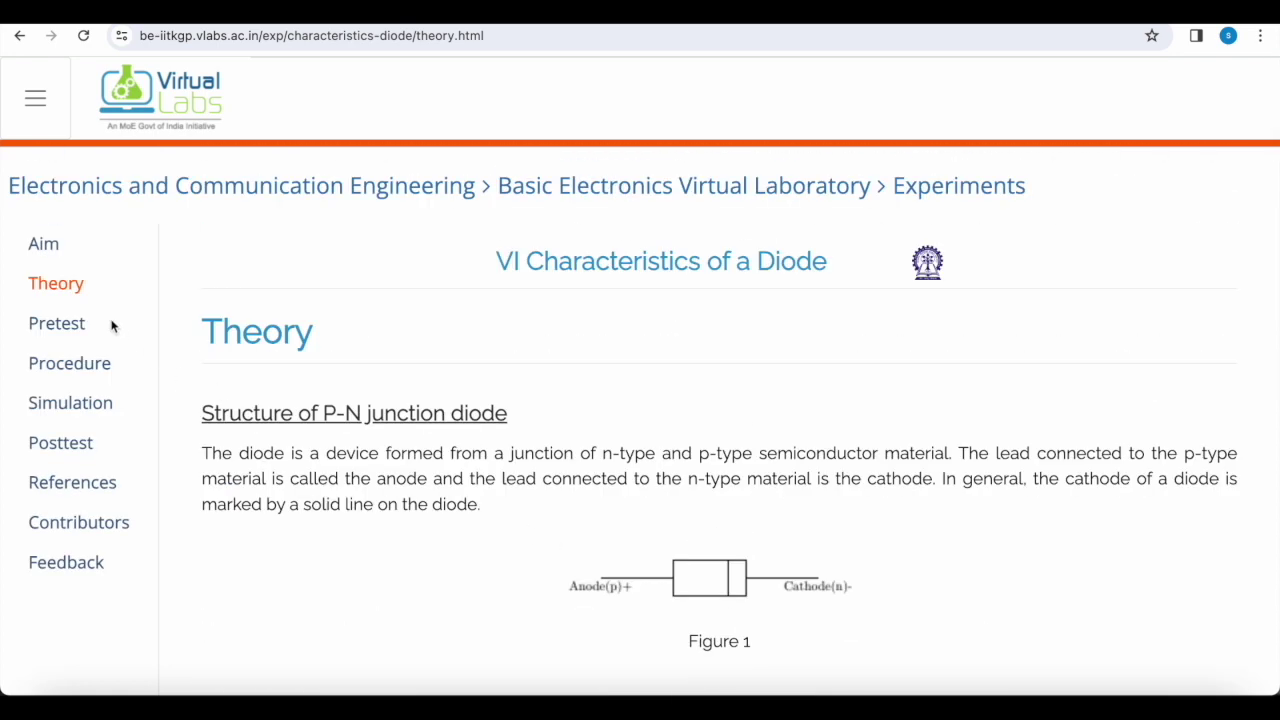
Step: Read the experiment's Procedure page for the forward-biased silicon diode
{"action": "left_click", "coordinate": [63, 360]}
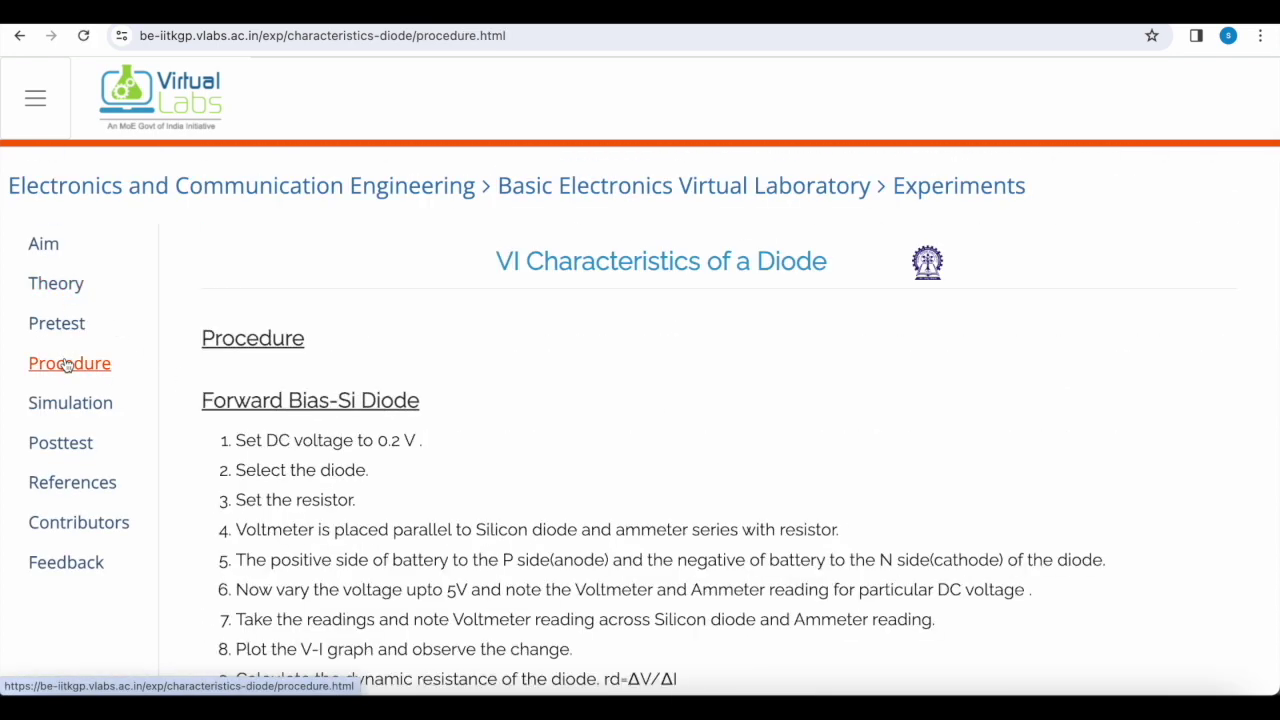
{"action": "scroll", "coordinate": [490, 527], "scroll_direction": "down", "scroll_amount": 1}
{"action": "scroll", "coordinate": [490, 527], "scroll_direction": "down", "scroll_amount": 5}
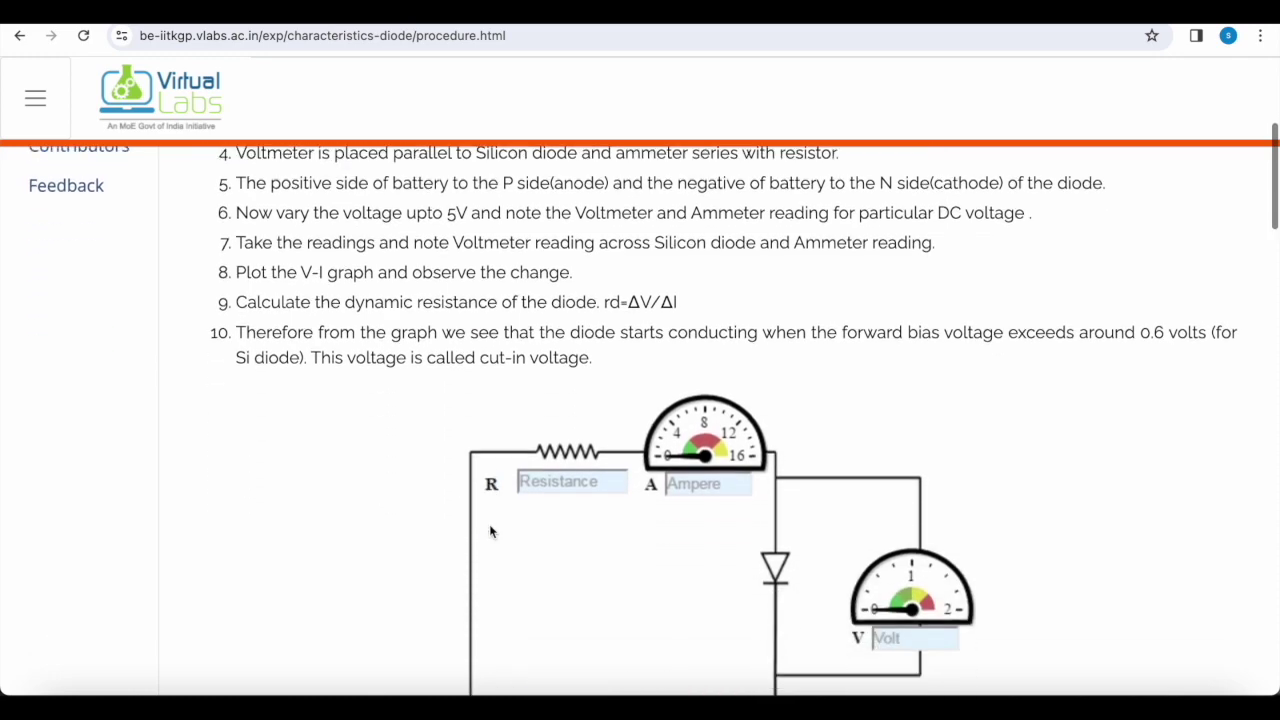
{"action": "scroll", "coordinate": [490, 527], "scroll_direction": "up", "scroll_amount": 4}
{"action": "scroll", "coordinate": [490, 530], "scroll_direction": "up", "scroll_amount": 2}
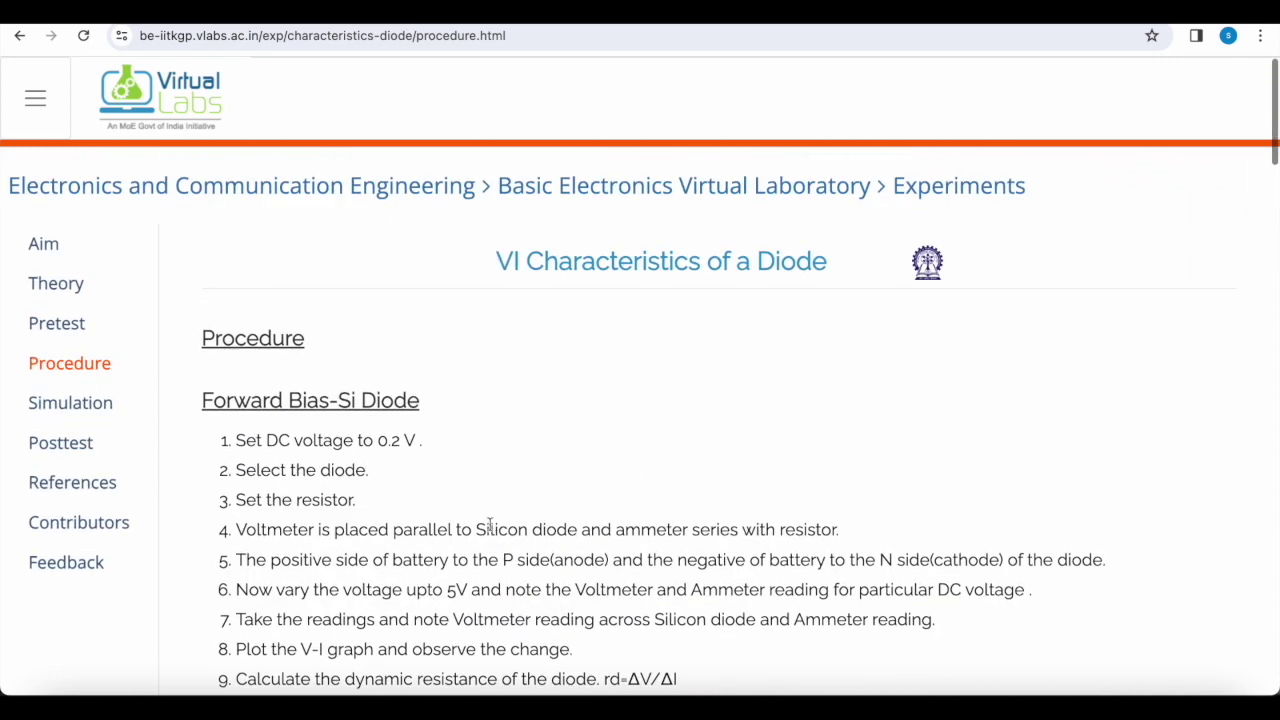
Step: Start the Forward Biased-Si Diode (Draw circuit) simulation and review its instructions
{"action": "left_click", "coordinate": [63, 408]}
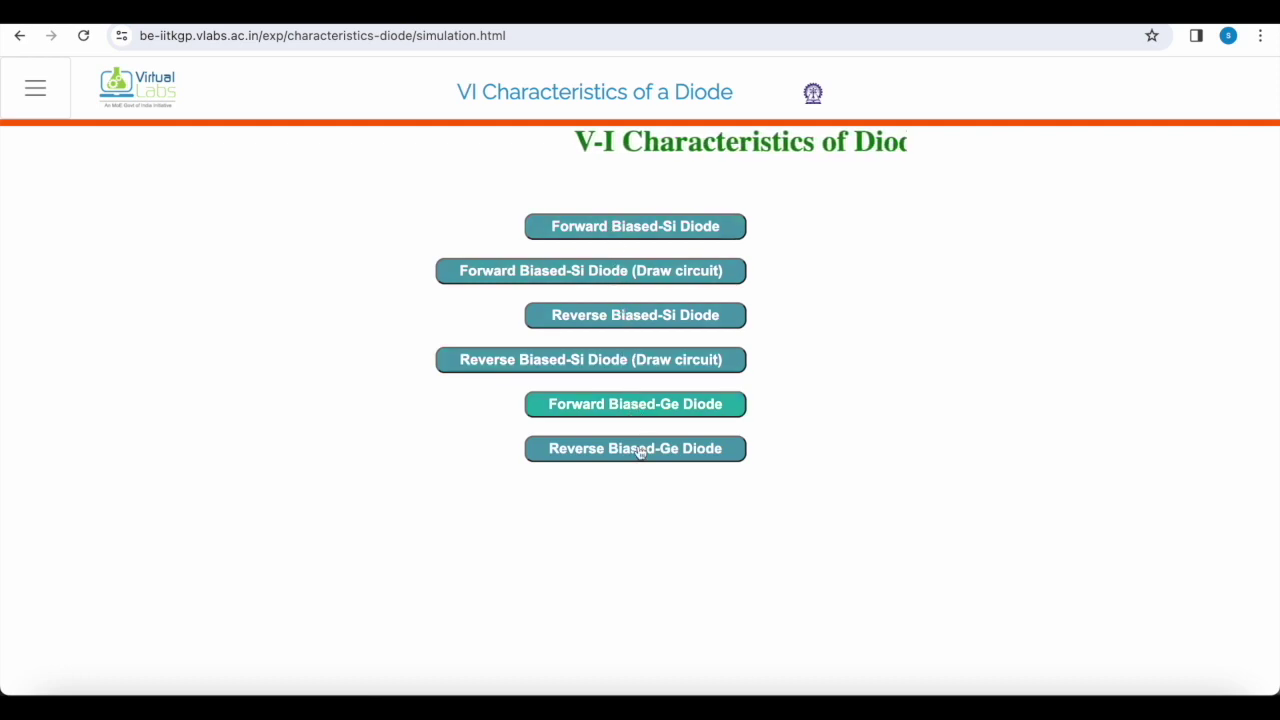
{"action": "left_click", "coordinate": [607, 275]}
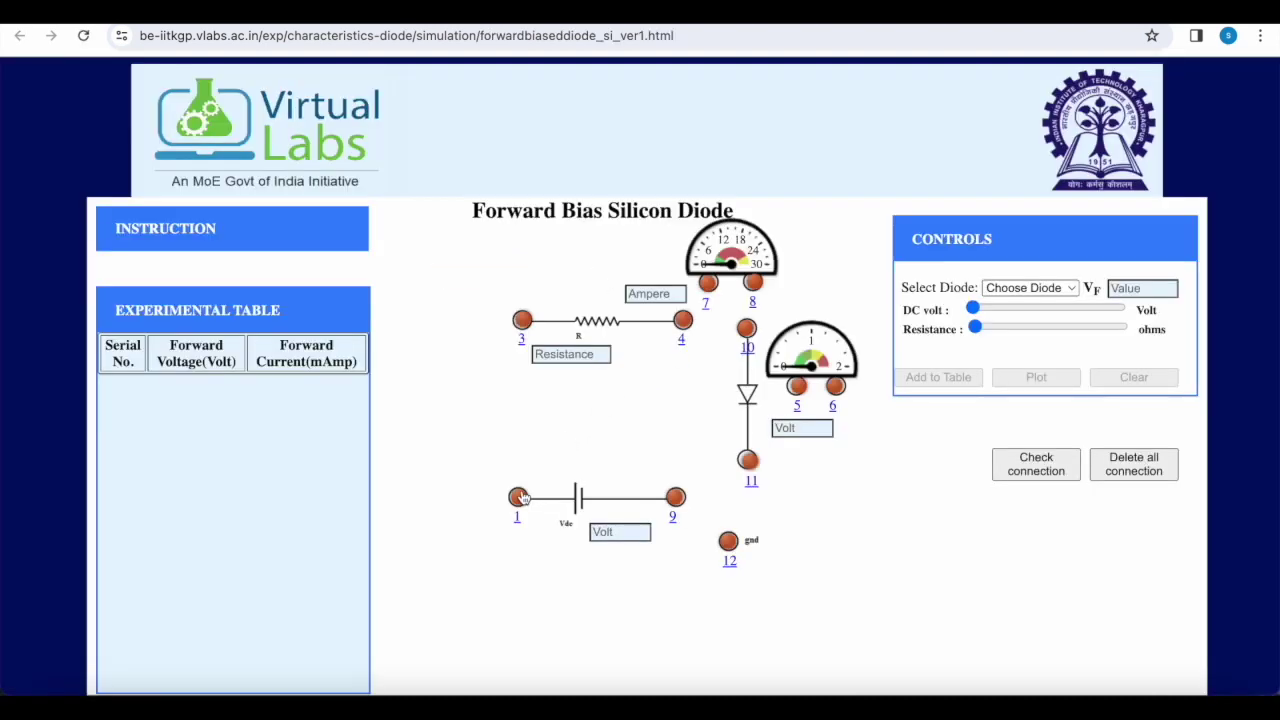
{"action": "left_click", "coordinate": [236, 229]}
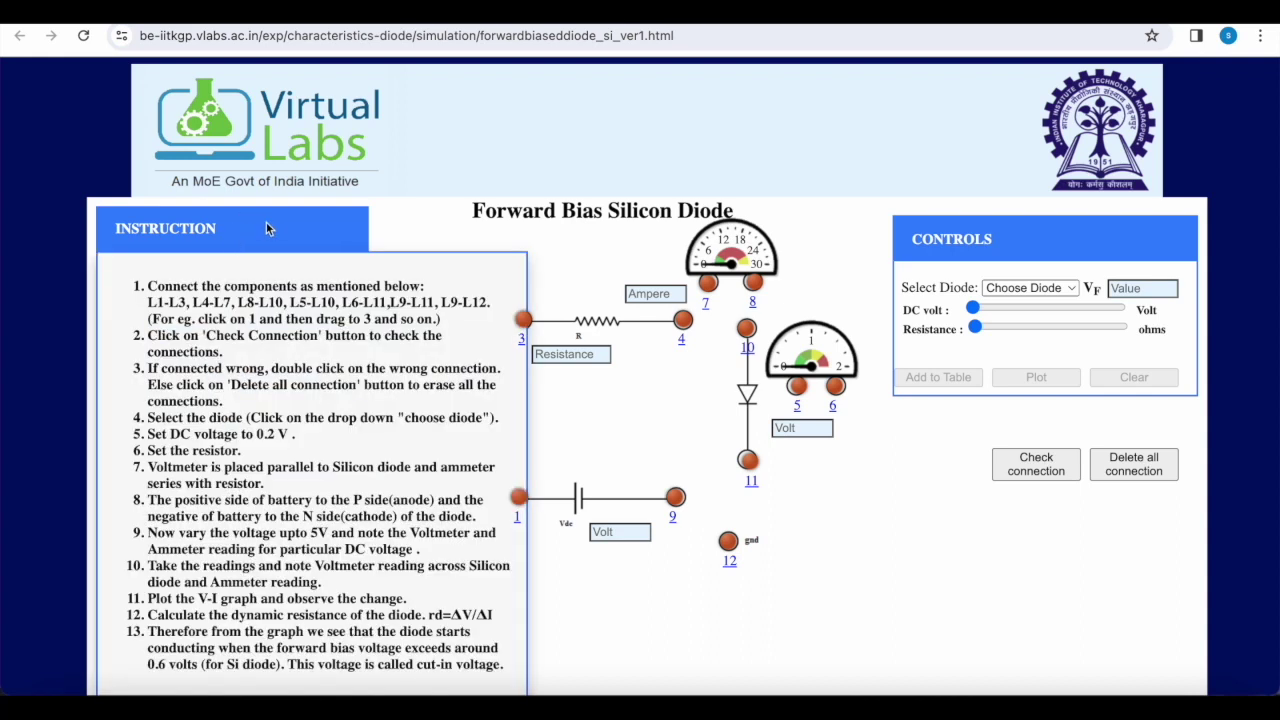
{"action": "left_click", "coordinate": [245, 227]}
Step: Wire terminals 1-3, 4-7, 5-10, 6-11, 11-9 and 9-12, then check the connection
{"action": "left_click_drag", "start_coordinate": [517, 505], "coordinate": [522, 330]}
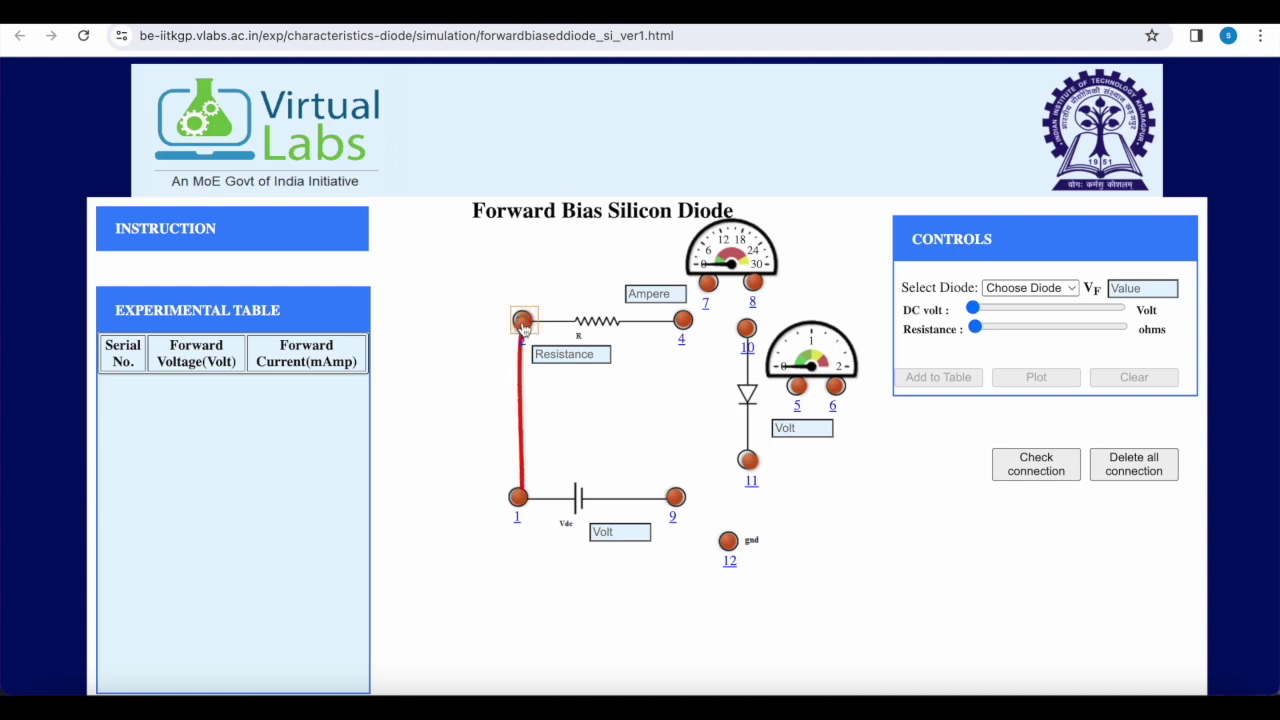
{"action": "left_click_drag", "start_coordinate": [684, 322], "coordinate": [757, 318]}
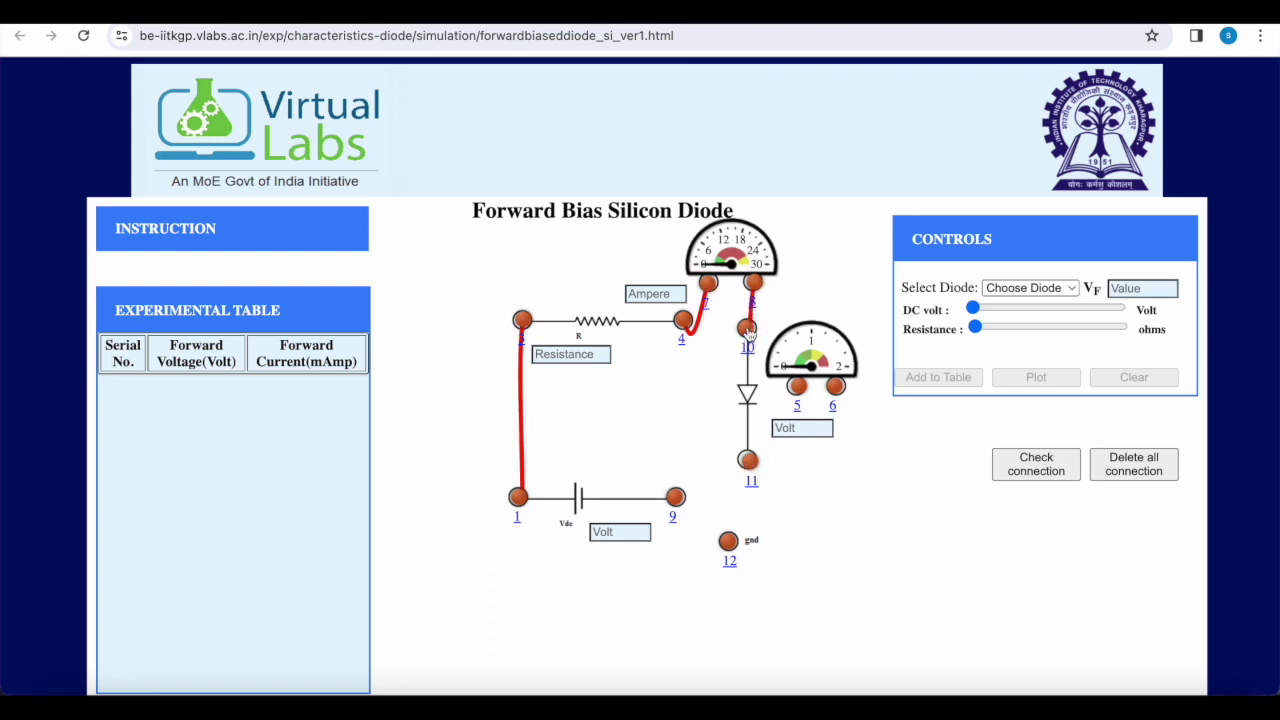
{"action": "left_click_drag", "start_coordinate": [797, 390], "coordinate": [748, 330]}
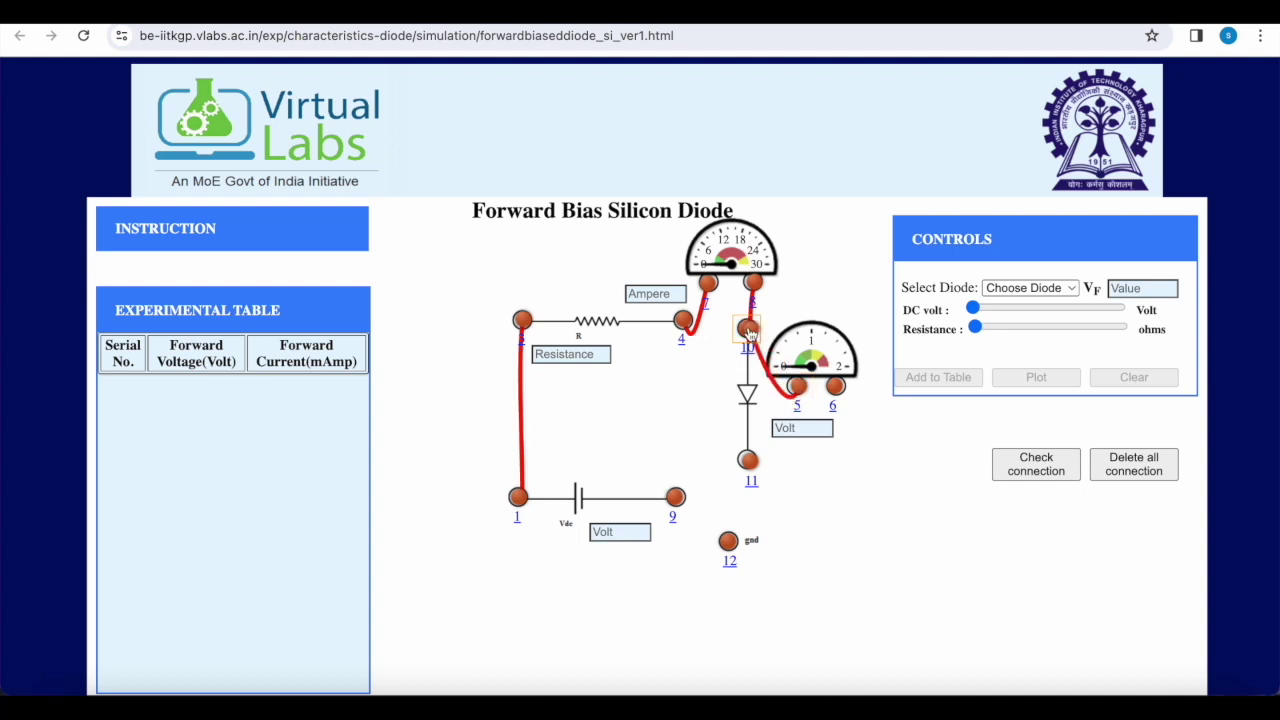
{"action": "mouse_move", "coordinate": [836, 392]}
{"action": "left_mouse_down"}
{"action": "mouse_move", "coordinate": [751, 452]}
{"action": "mouse_move", "coordinate": [755, 467]}
{"action": "left_mouse_up"}
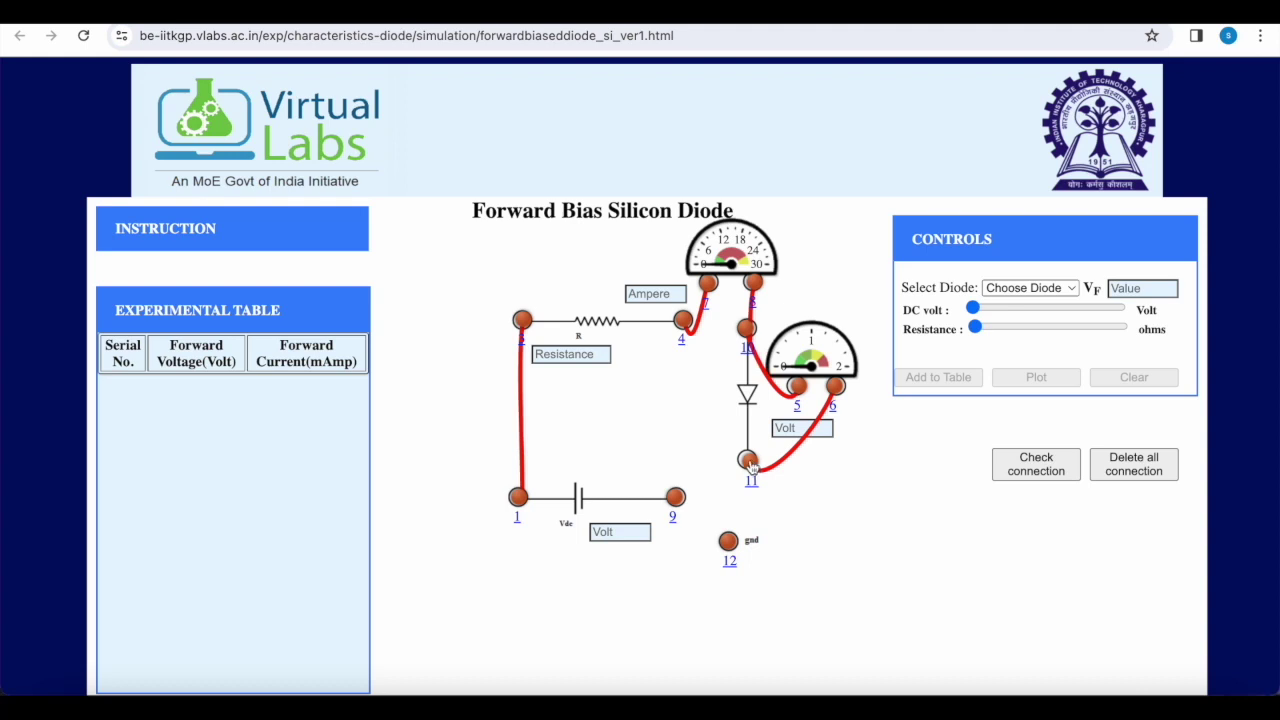
{"action": "left_click_drag", "start_coordinate": [752, 466], "coordinate": [678, 502]}
{"action": "left_click_drag", "start_coordinate": [678, 500], "coordinate": [744, 543]}
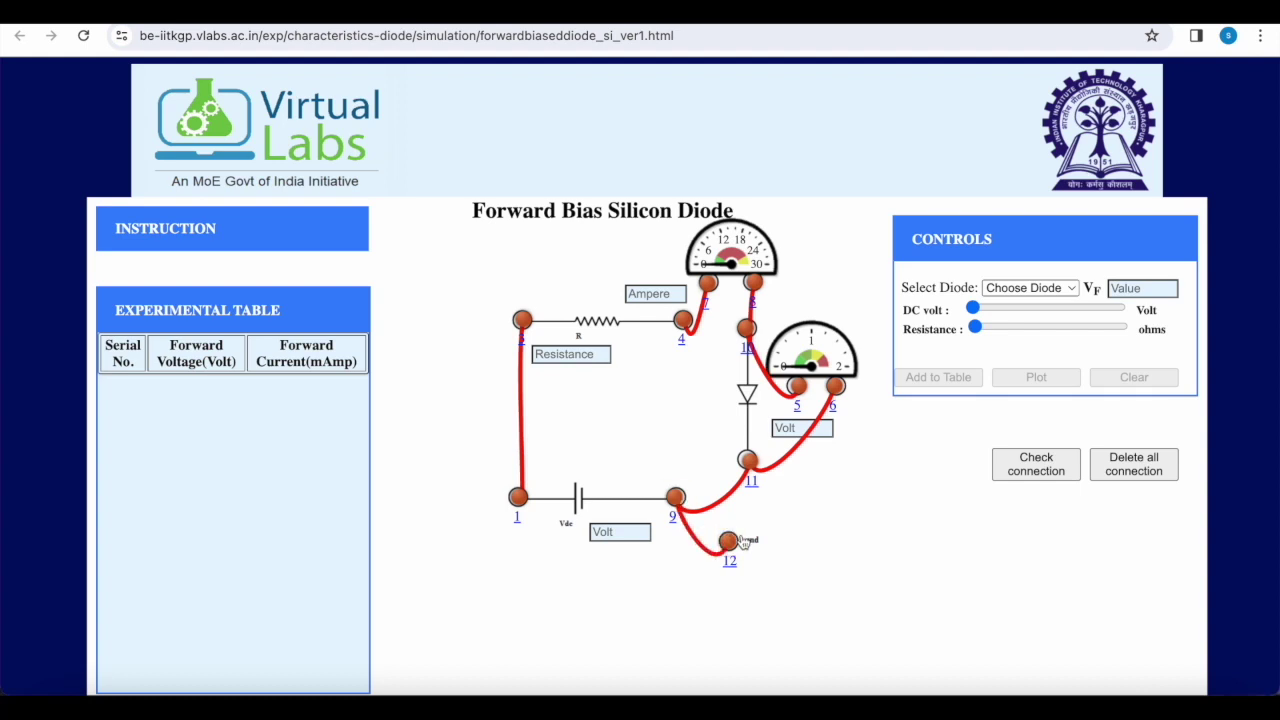
{"action": "left_click", "coordinate": [1032, 470]}
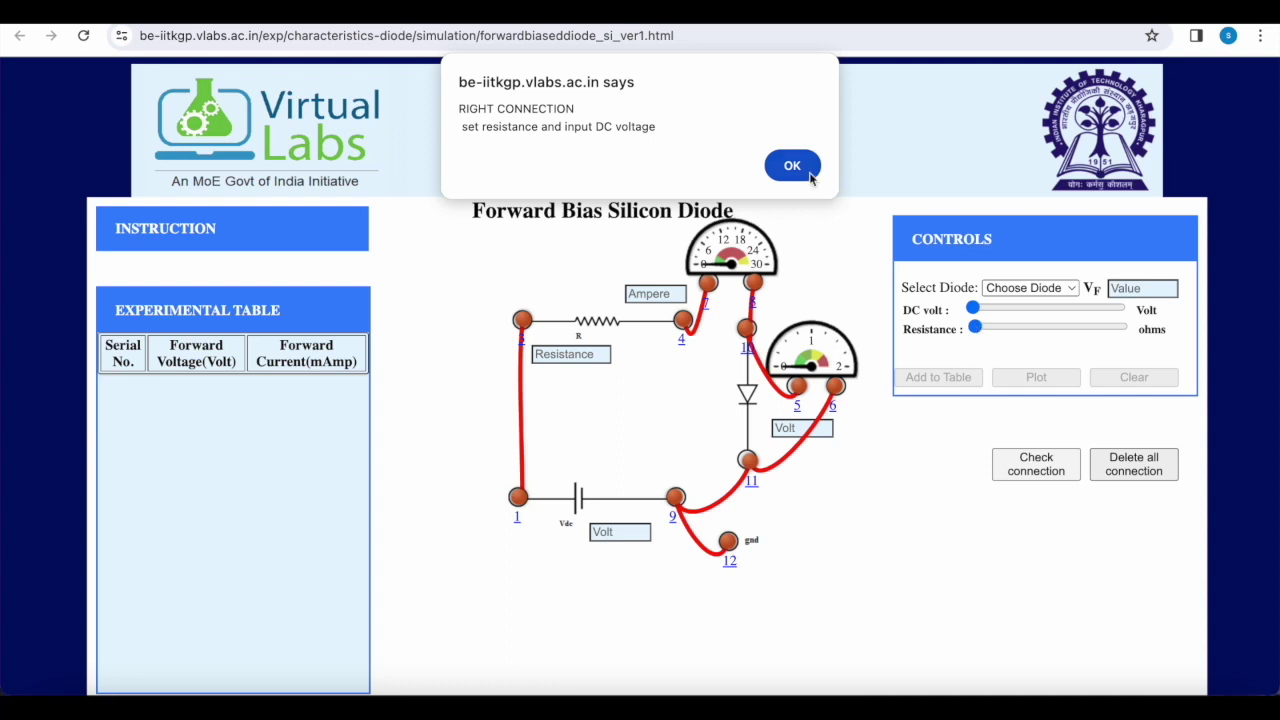
Step: Dismiss the RIGHT CONNECTION alert and set the series resistance slider to 1020 ohms
{"action": "key", "text": "Return"}
{"action": "left_click_drag", "start_coordinate": [977, 330], "coordinate": [980, 328]}
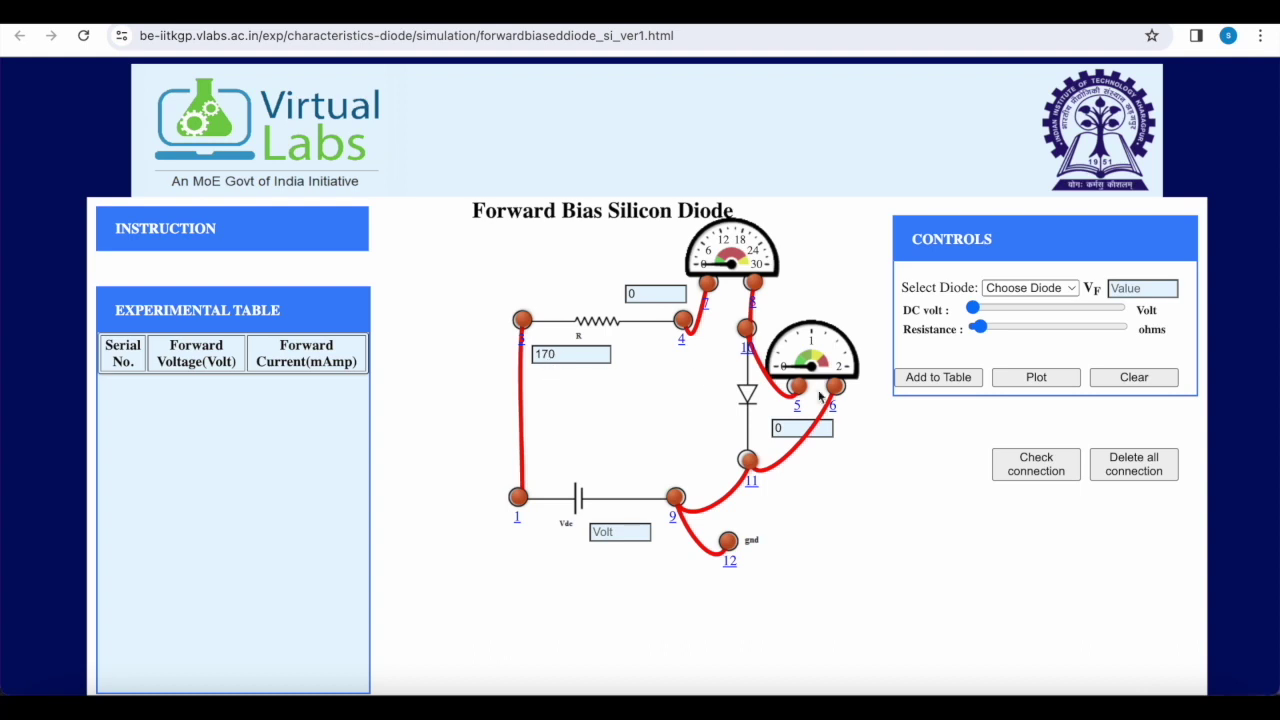
{"action": "left_click_drag", "start_coordinate": [979, 328], "coordinate": [1045, 332]}
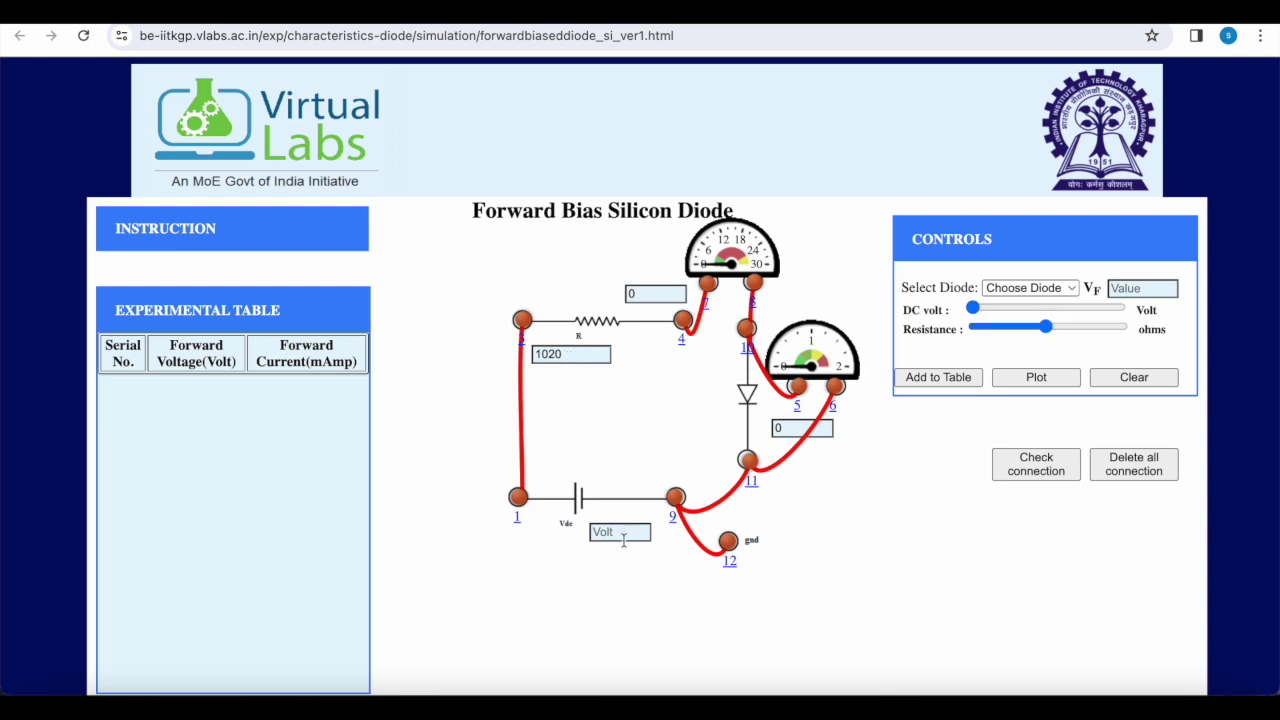
Step: Select the 1N4004 diode and try recording readings at 0.3 V and 0.4 V supply
{"action": "left_click", "coordinate": [1073, 289]}
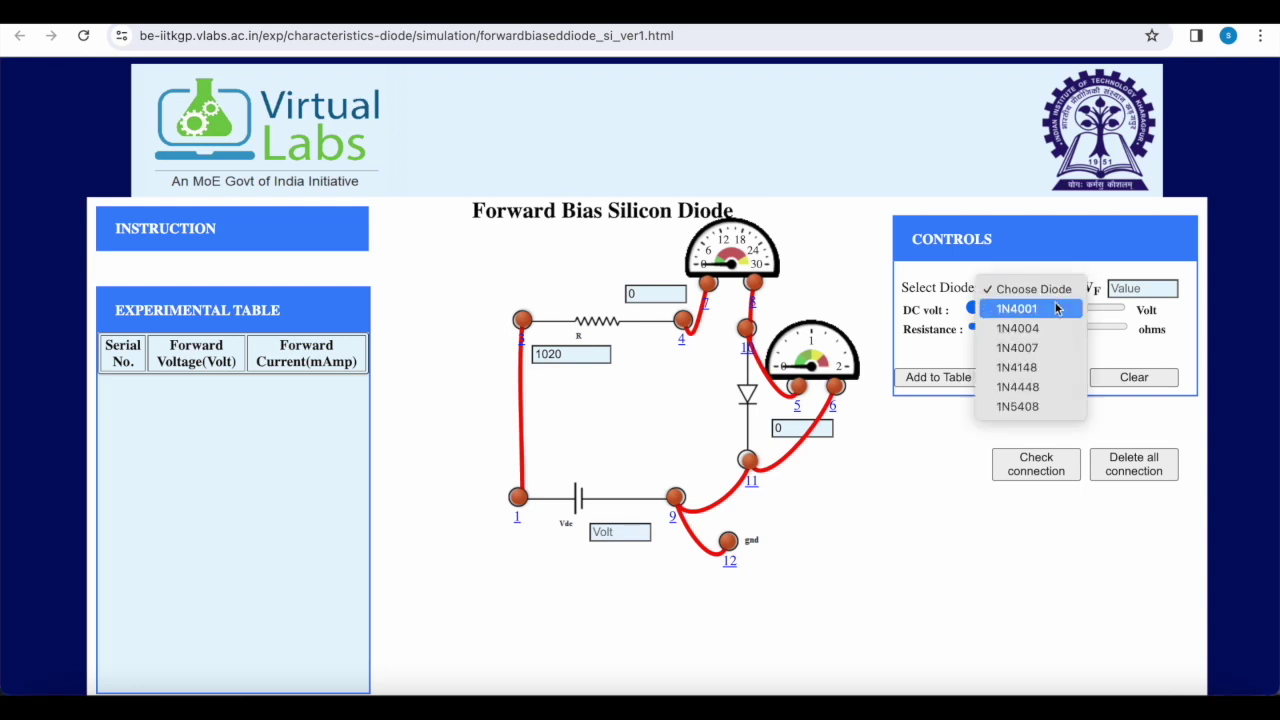
{"action": "left_click", "coordinate": [1052, 326]}
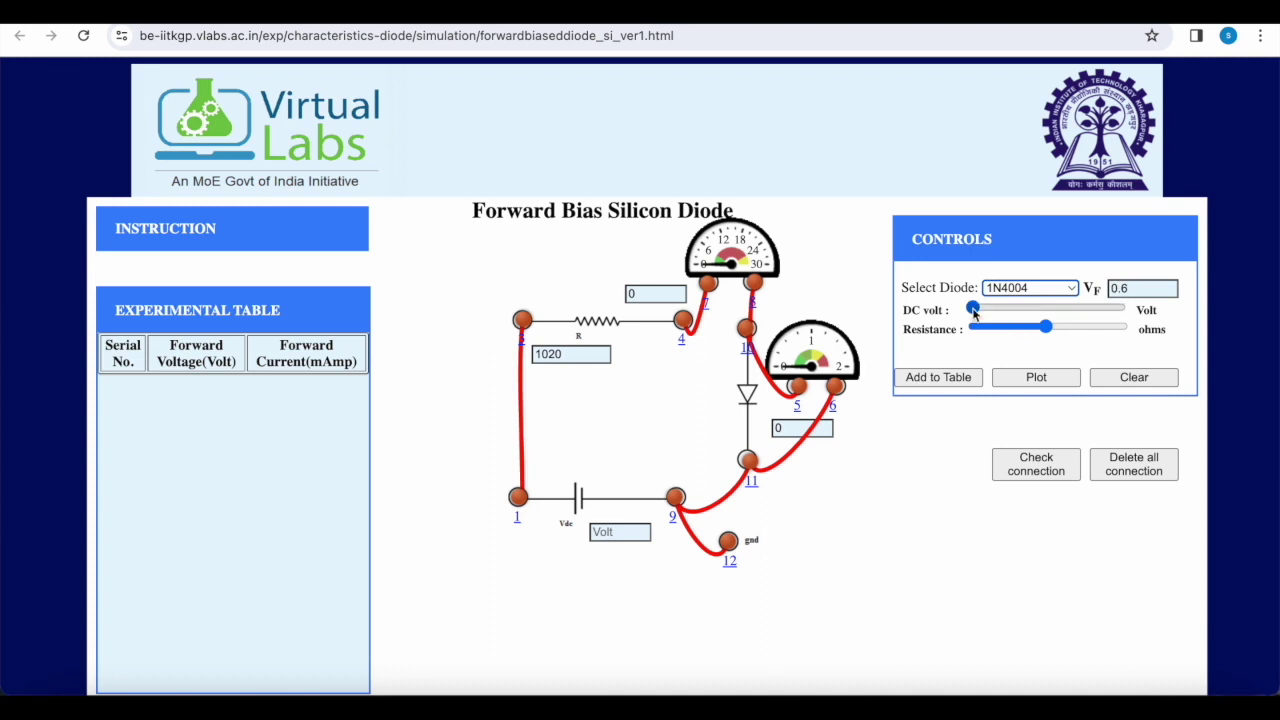
{"action": "left_click_drag", "start_coordinate": [973, 312], "coordinate": [977, 314]}
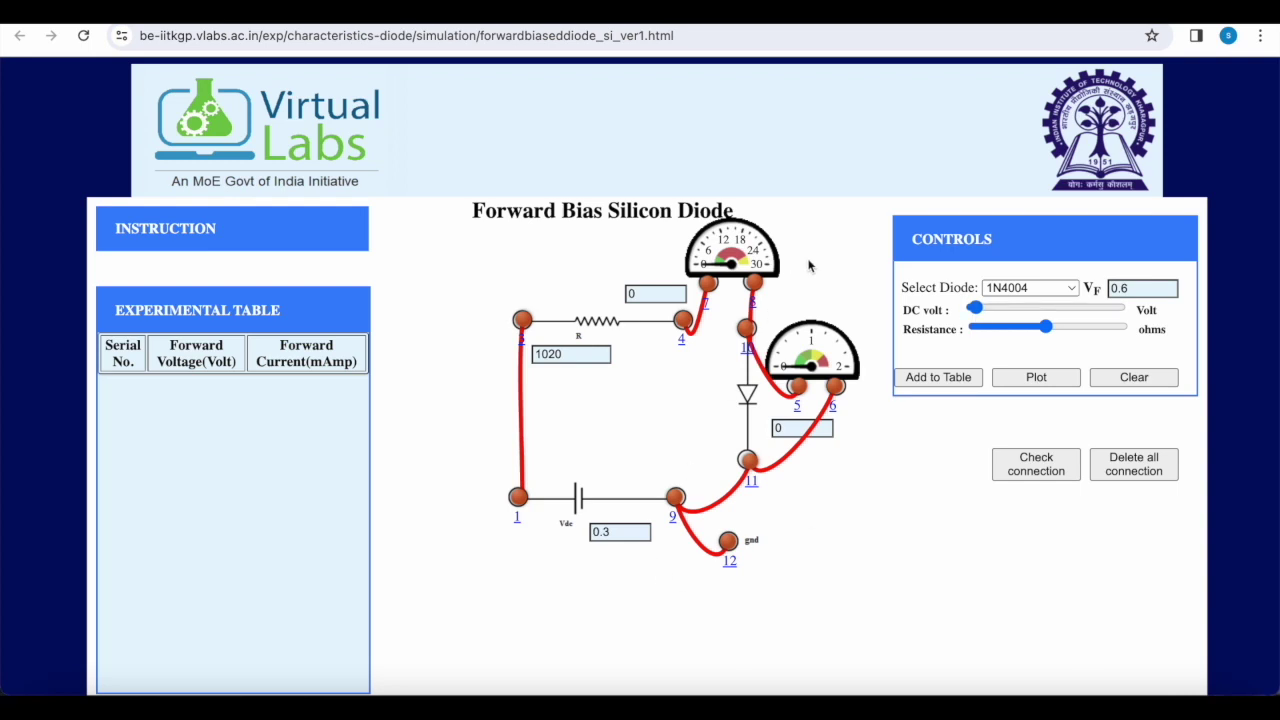
{"action": "left_click", "coordinate": [953, 378]}
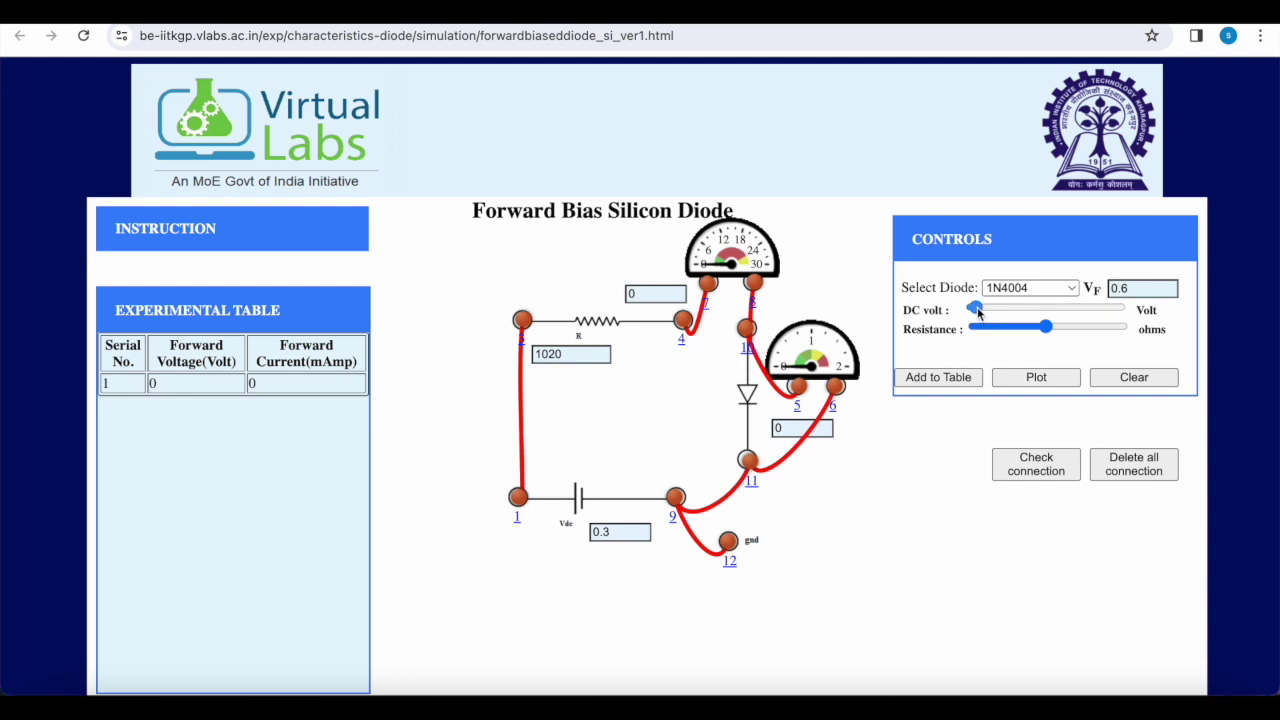
{"action": "left_click_drag", "start_coordinate": [978, 312], "coordinate": [982, 313]}
{"action": "left_click", "coordinate": [955, 386]}
Step: Step the supply 0.7–1.1 V, recording 0.529/0.0980, 0.532/0.196, 0.536/0.294, 0.541/0.490 mA
{"action": "left_click_drag", "start_coordinate": [980, 312], "coordinate": [986, 313]}
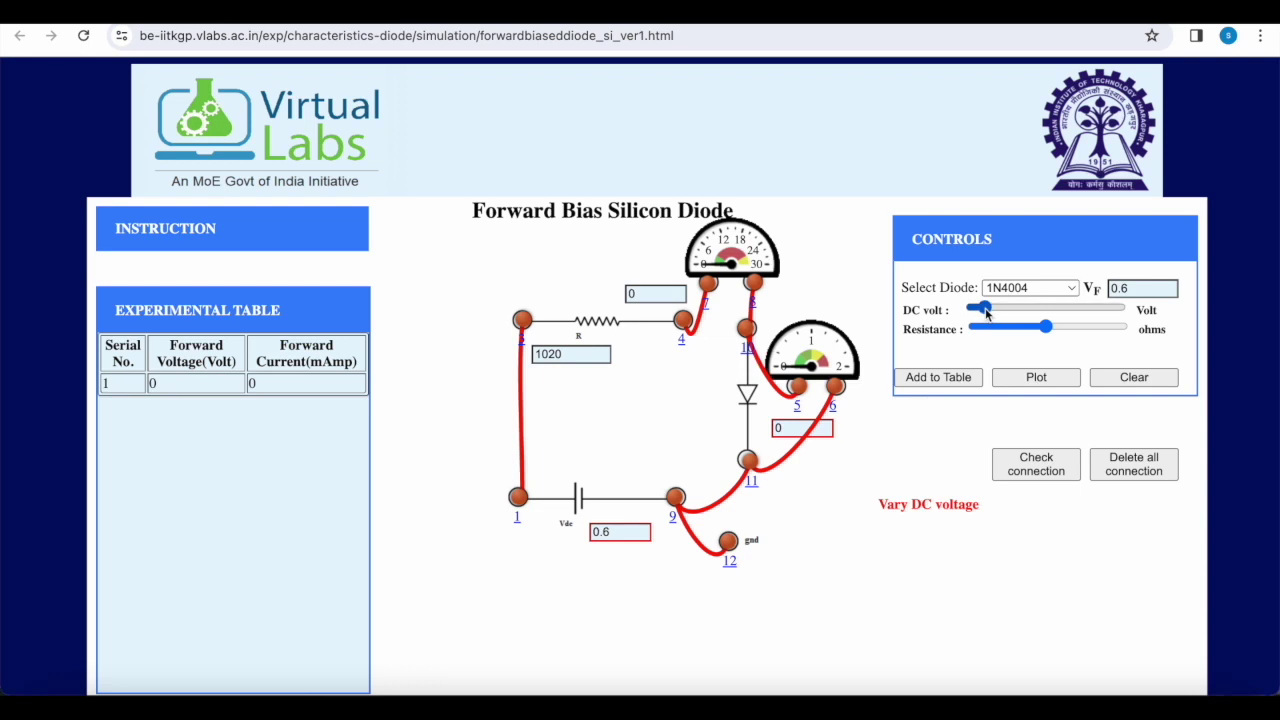
{"action": "left_click_drag", "start_coordinate": [986, 313], "coordinate": [988, 314]}
{"action": "left_click", "coordinate": [950, 381]}
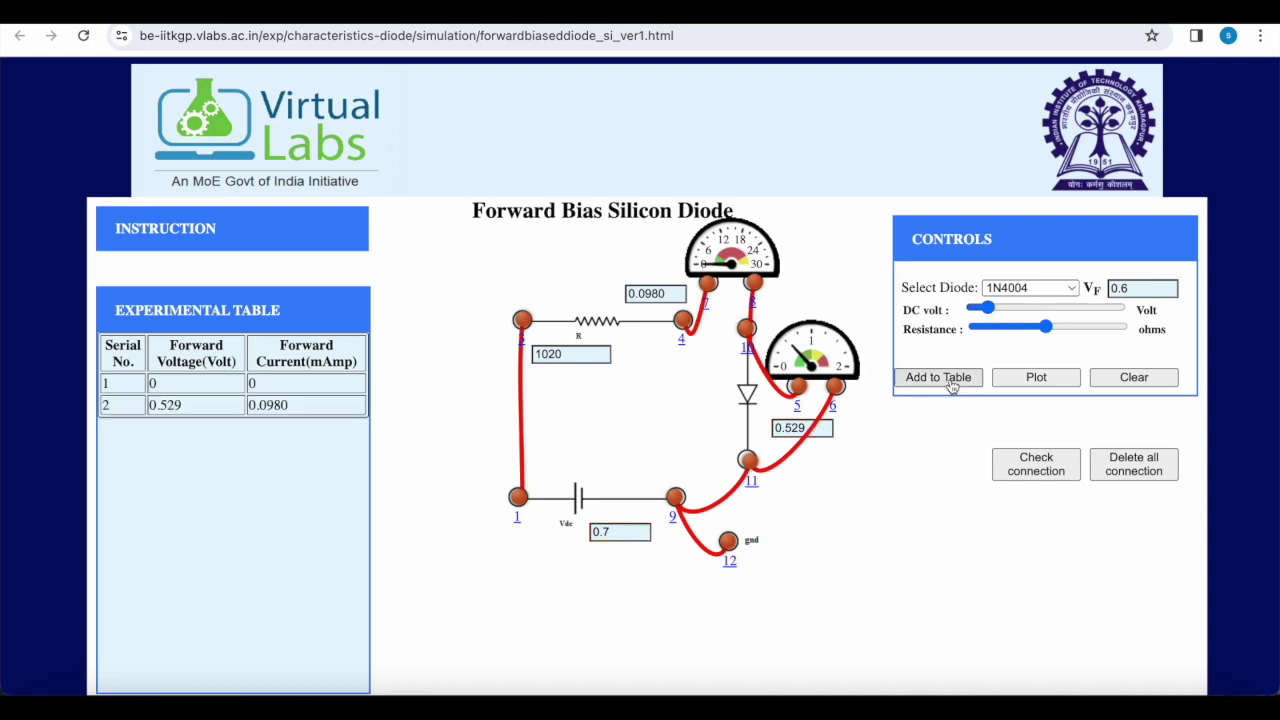
{"action": "left_click", "coordinate": [990, 309]}
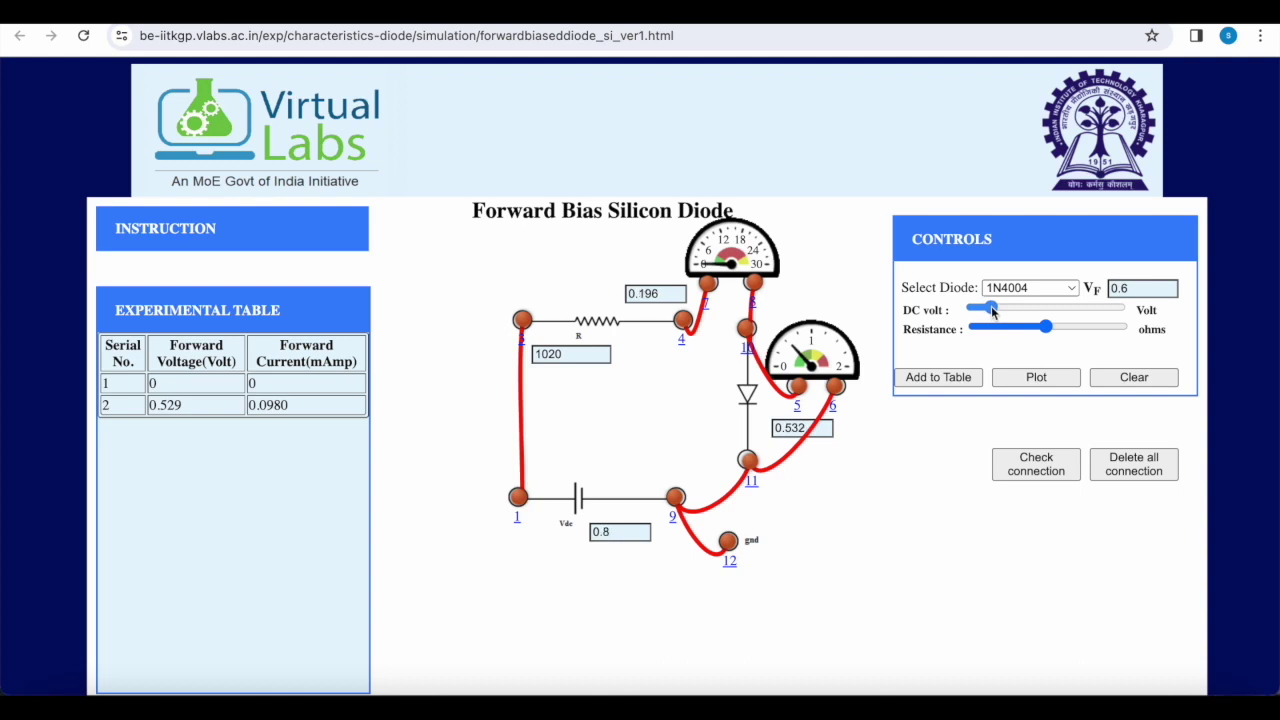
{"action": "left_click", "coordinate": [940, 379]}
{"action": "left_click_drag", "start_coordinate": [991, 310], "coordinate": [996, 311]}
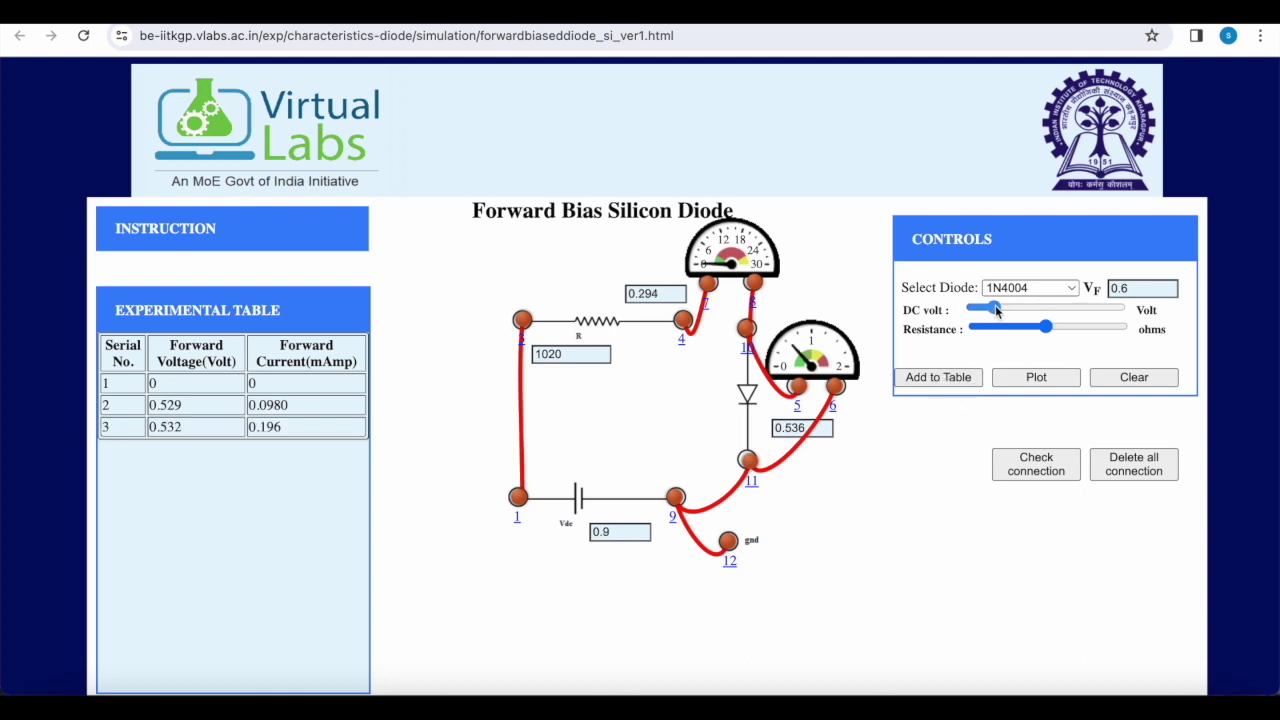
{"action": "left_click", "coordinate": [963, 376]}
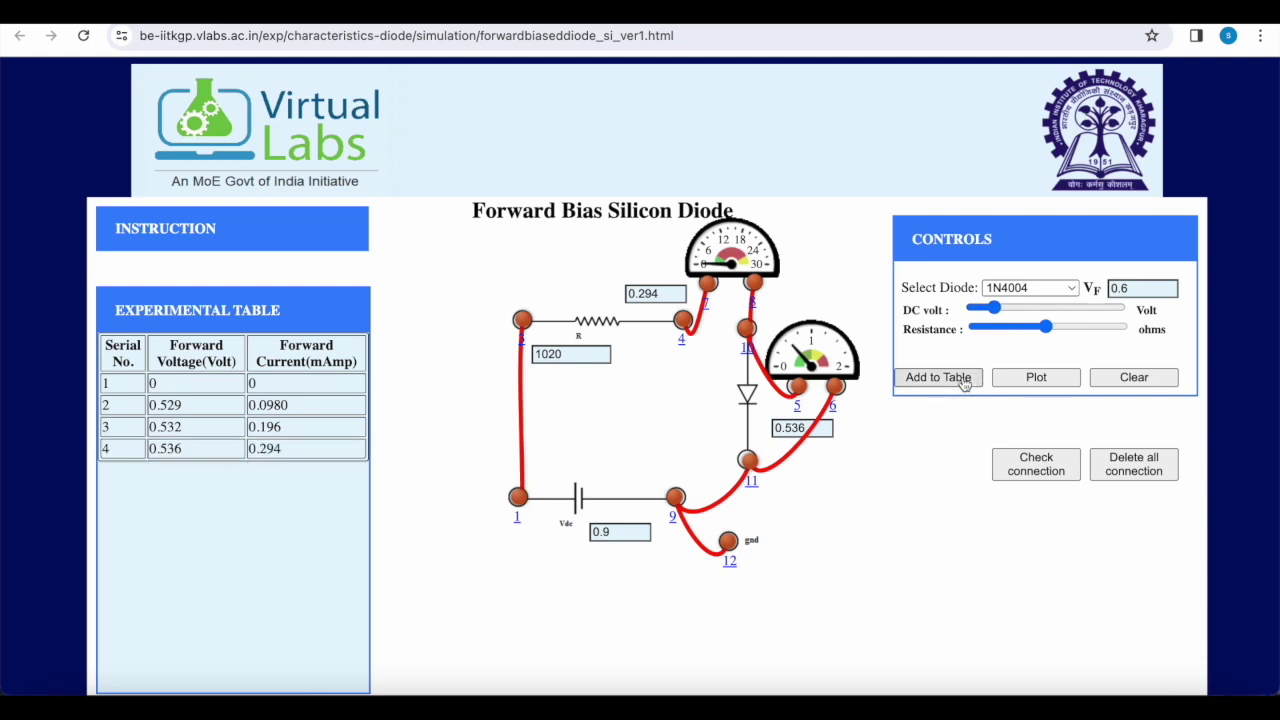
{"action": "left_click_drag", "start_coordinate": [994, 308], "coordinate": [1002, 310]}
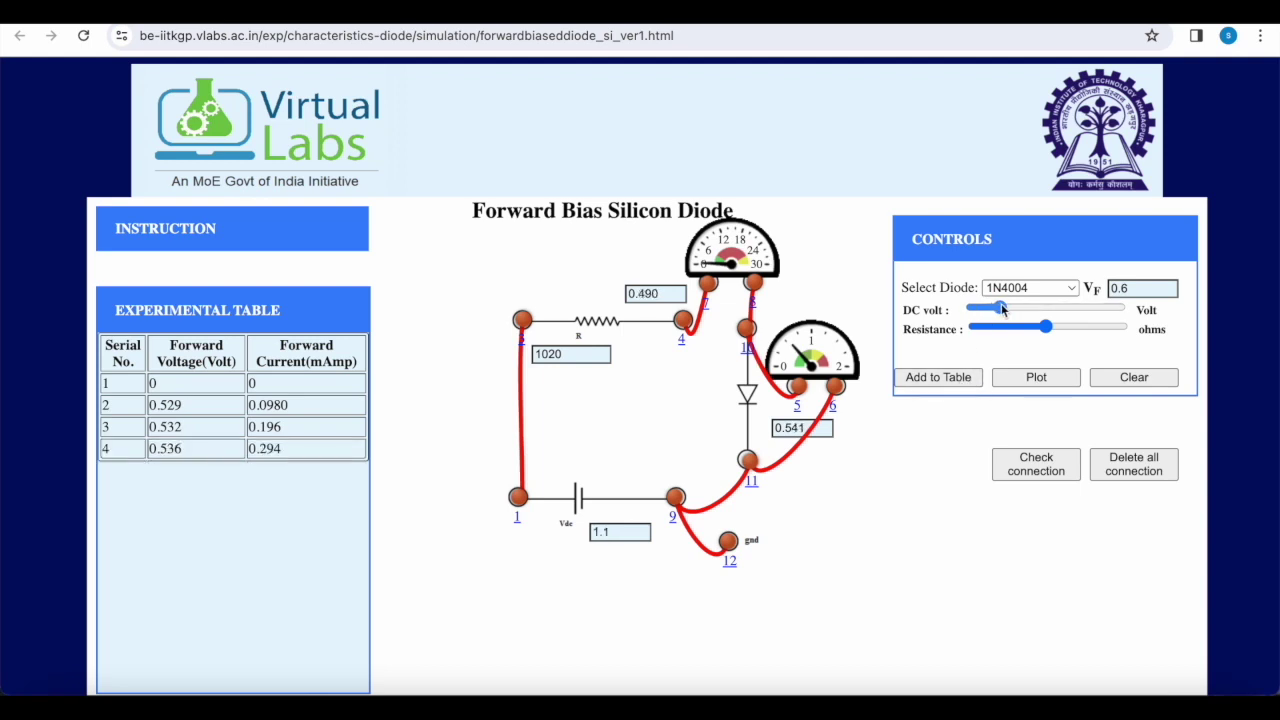
{"action": "left_click", "coordinate": [934, 380]}
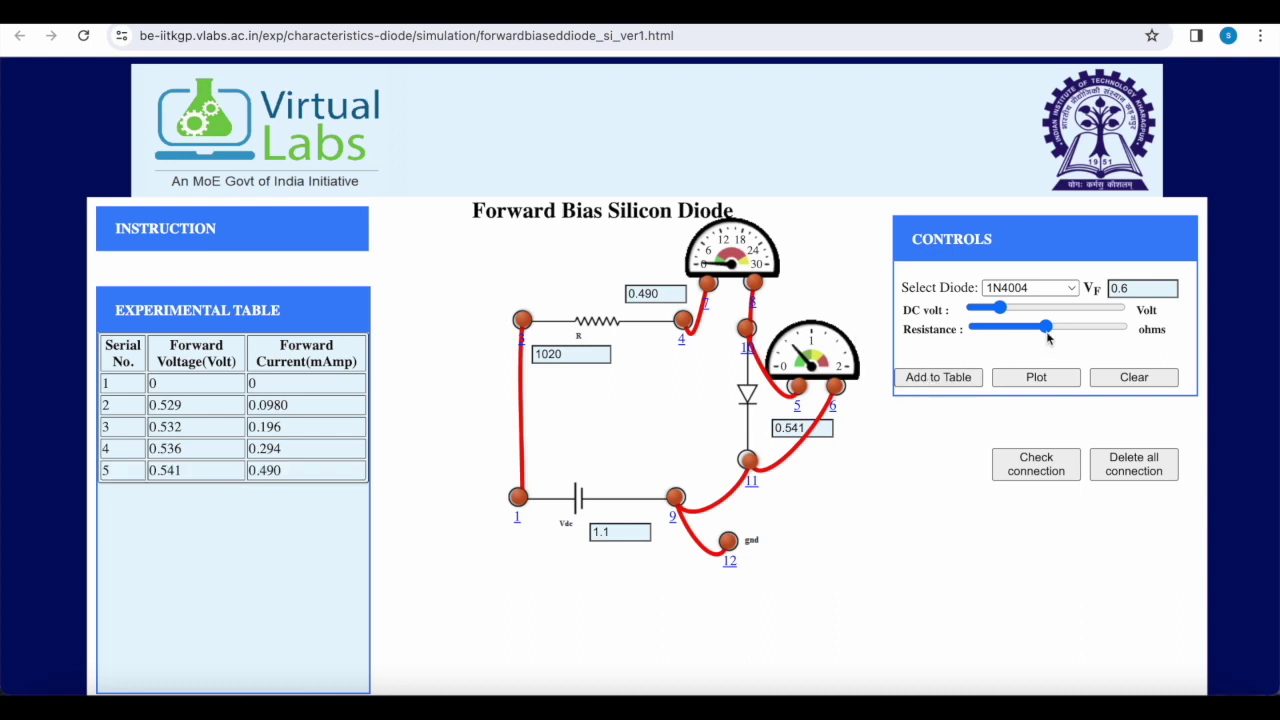
Step: Raise the DC supply to 2 V and plot the forward V-I graph
{"action": "left_click_drag", "start_coordinate": [1000, 309], "coordinate": [1004, 309]}
{"action": "left_click_drag", "start_coordinate": [1005, 310], "coordinate": [1016, 312]}
{"action": "left_click", "coordinate": [1016, 311]}
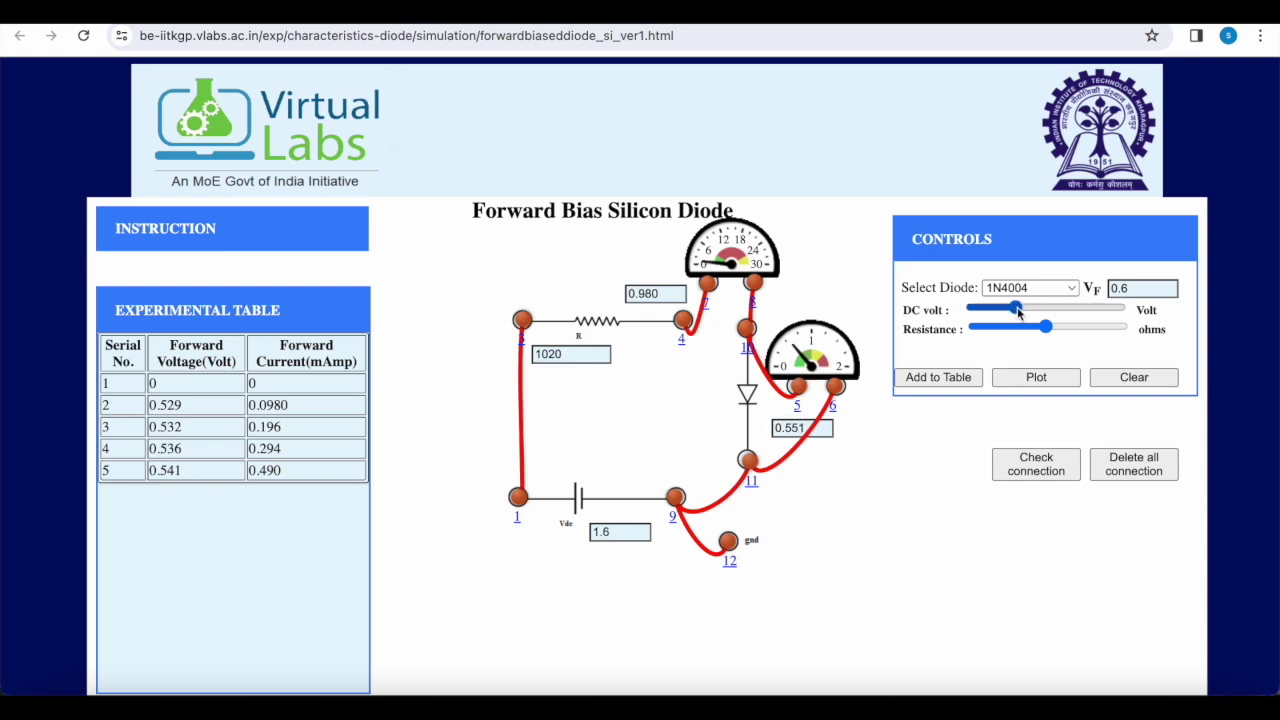
{"action": "left_click_drag", "start_coordinate": [1018, 312], "coordinate": [1027, 310]}
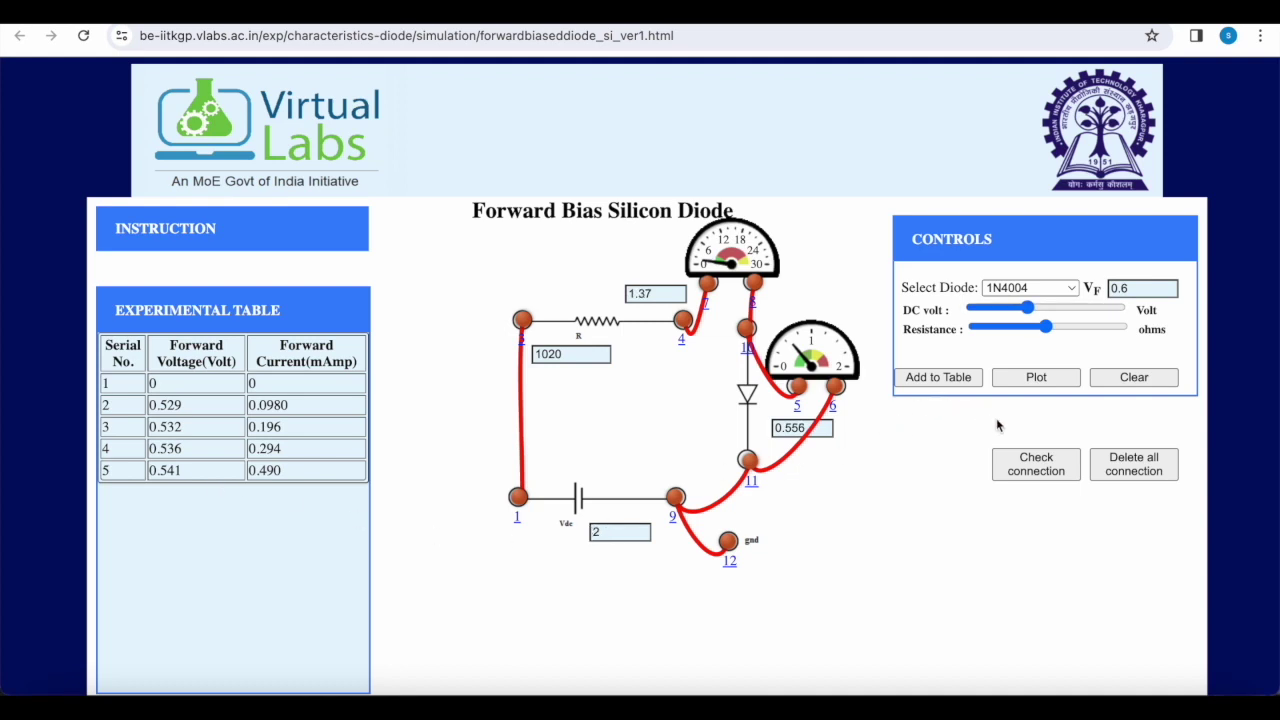
{"action": "left_click", "coordinate": [1037, 377]}
Step: Inspect the values of the plotted forward-bias V-I data points
{"action": "scroll", "coordinate": [957, 423], "scroll_direction": "down", "scroll_amount": 4}
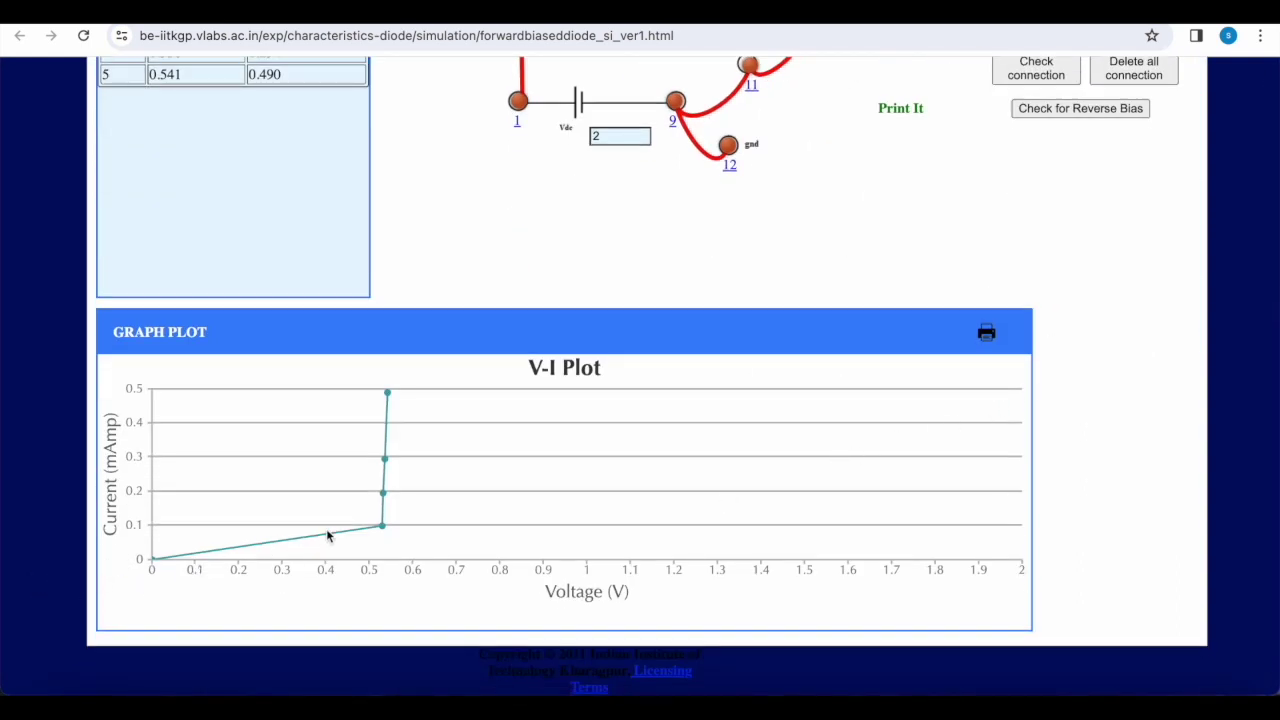
{"action": "mouse_move", "coordinate": [397, 400]}
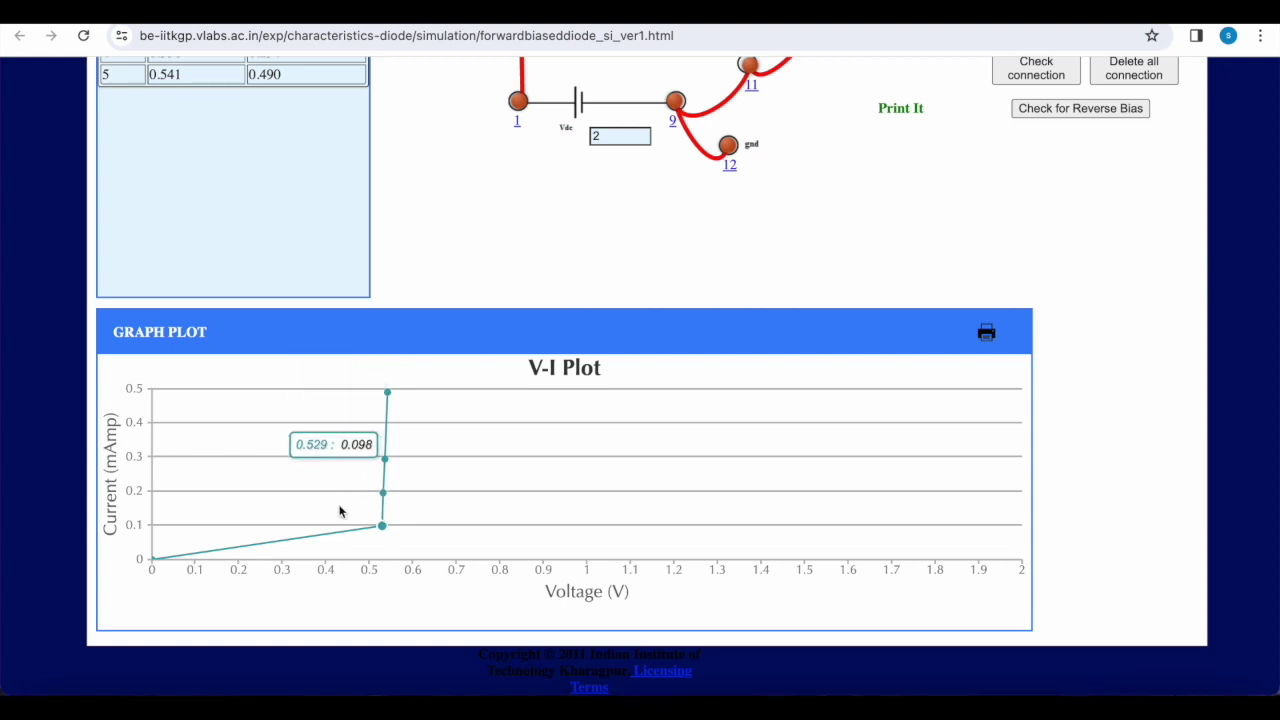
{"action": "mouse_move", "coordinate": [383, 527]}
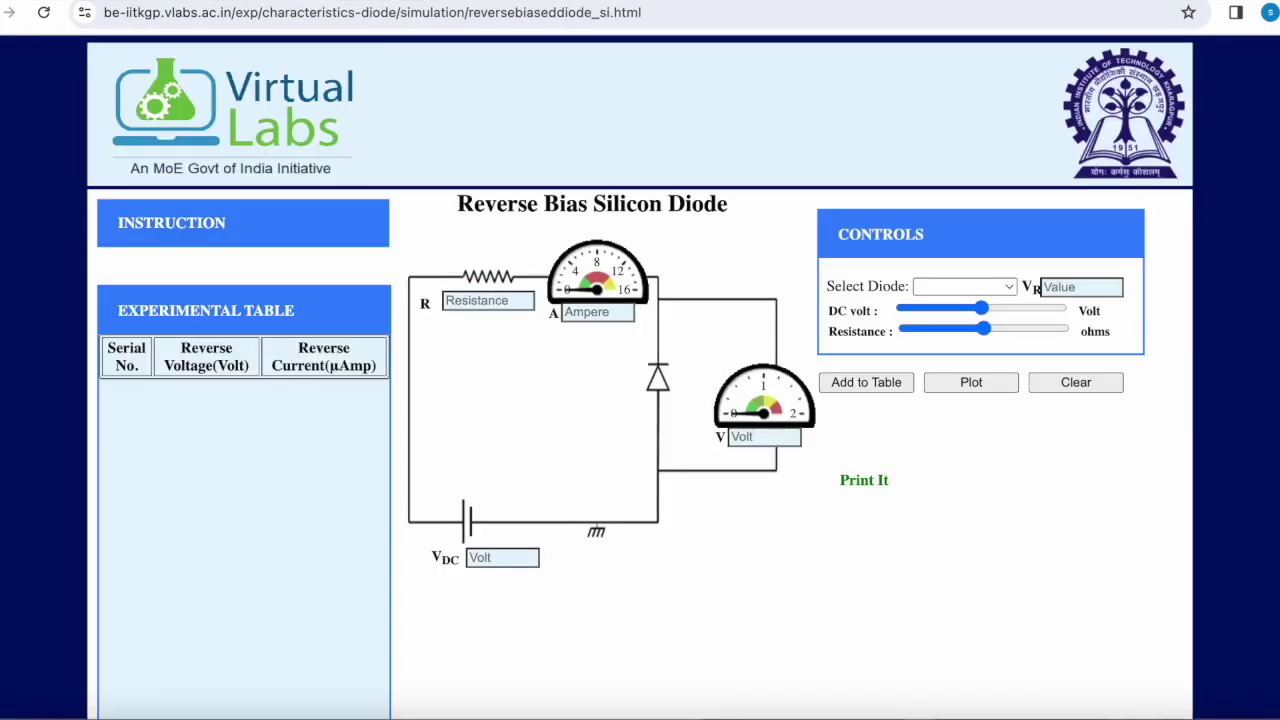
Step: Select the 1N4004, set resistance to 1029 ohms and a low supply, and record 1.52 V
{"action": "left_click", "coordinate": [1010, 287]}
{"action": "left_click", "coordinate": [959, 327]}
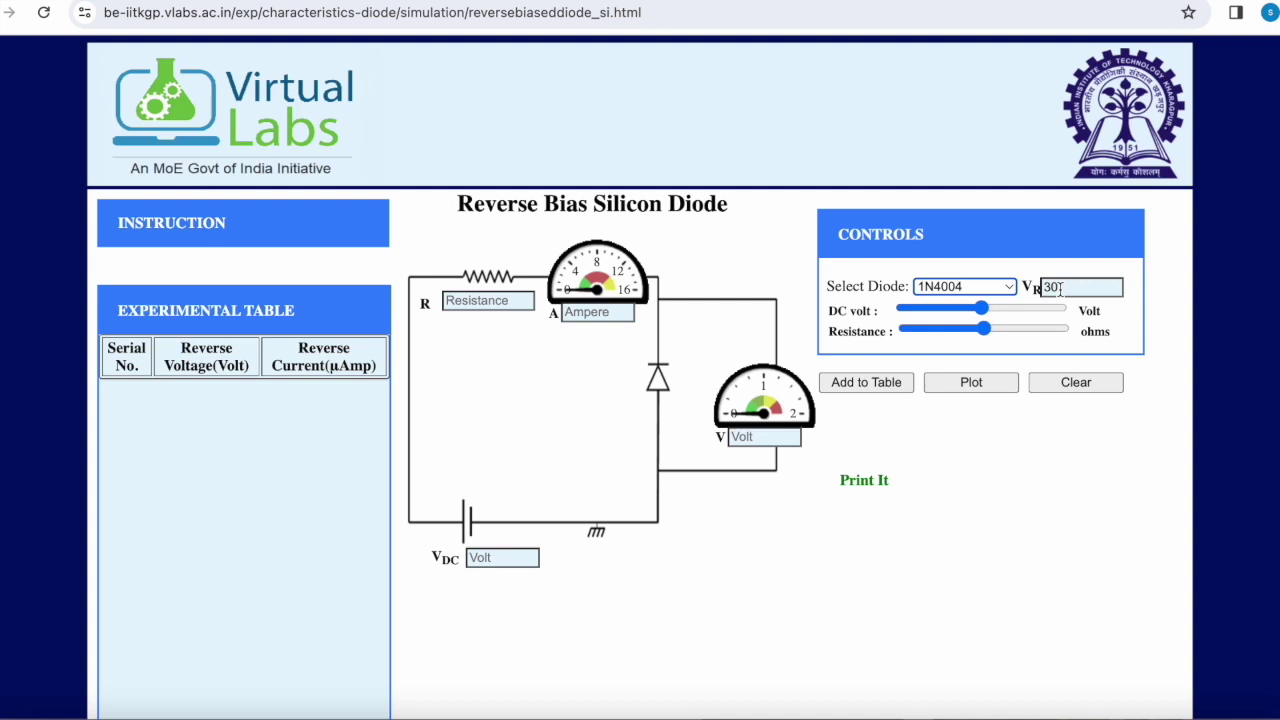
{"action": "left_click_drag", "start_coordinate": [981, 309], "coordinate": [913, 316]}
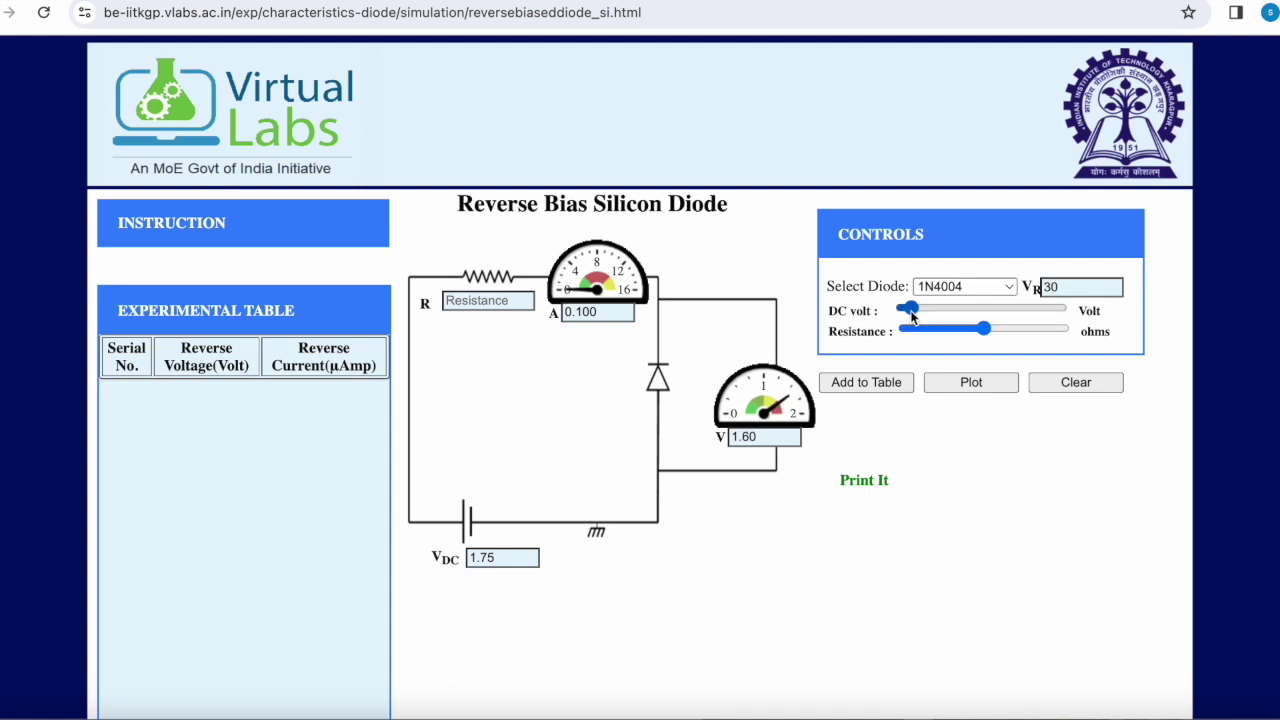
{"action": "left_click", "coordinate": [874, 392]}
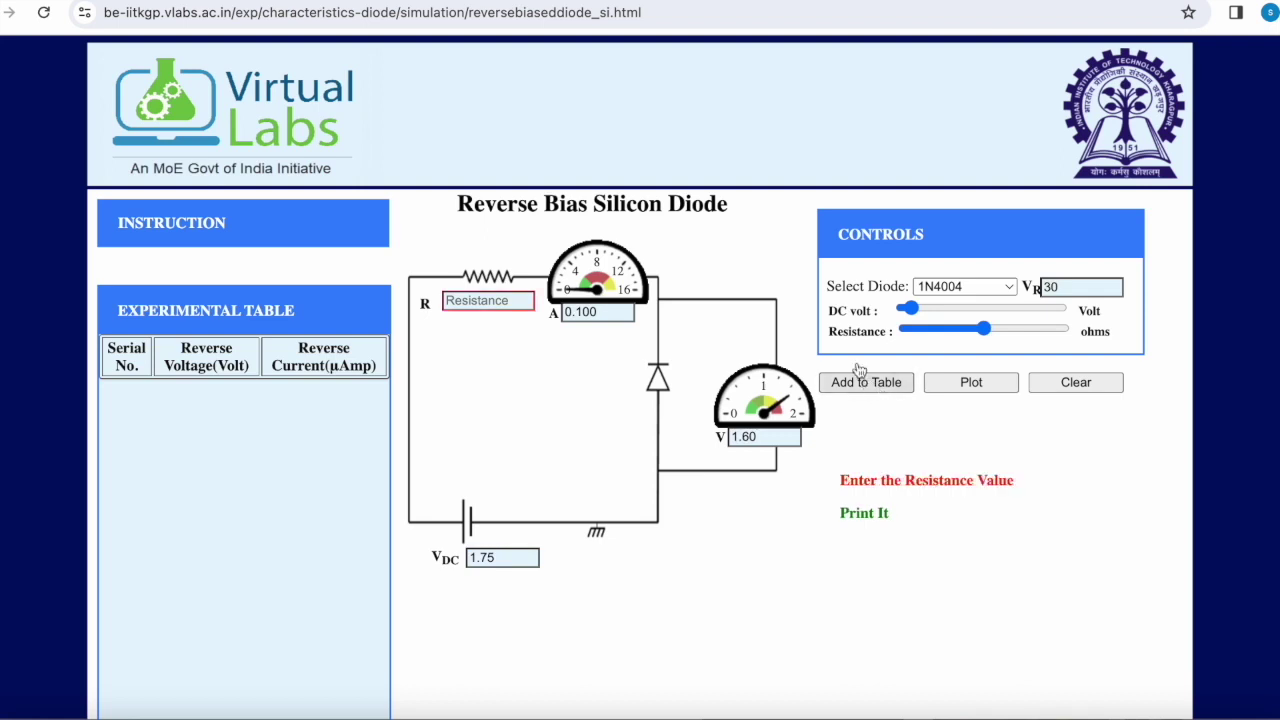
{"action": "left_click", "coordinate": [985, 331]}
{"action": "left_click_drag", "start_coordinate": [985, 331], "coordinate": [982, 332]}
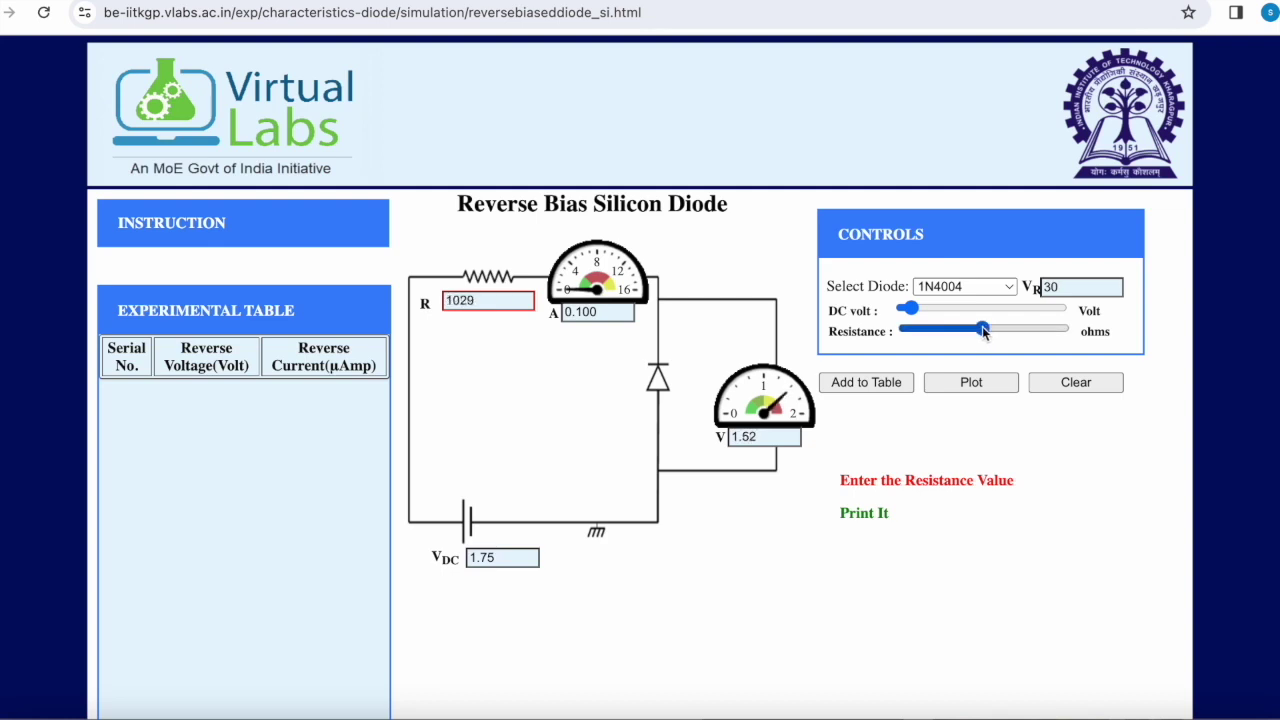
{"action": "left_click", "coordinate": [876, 388]}
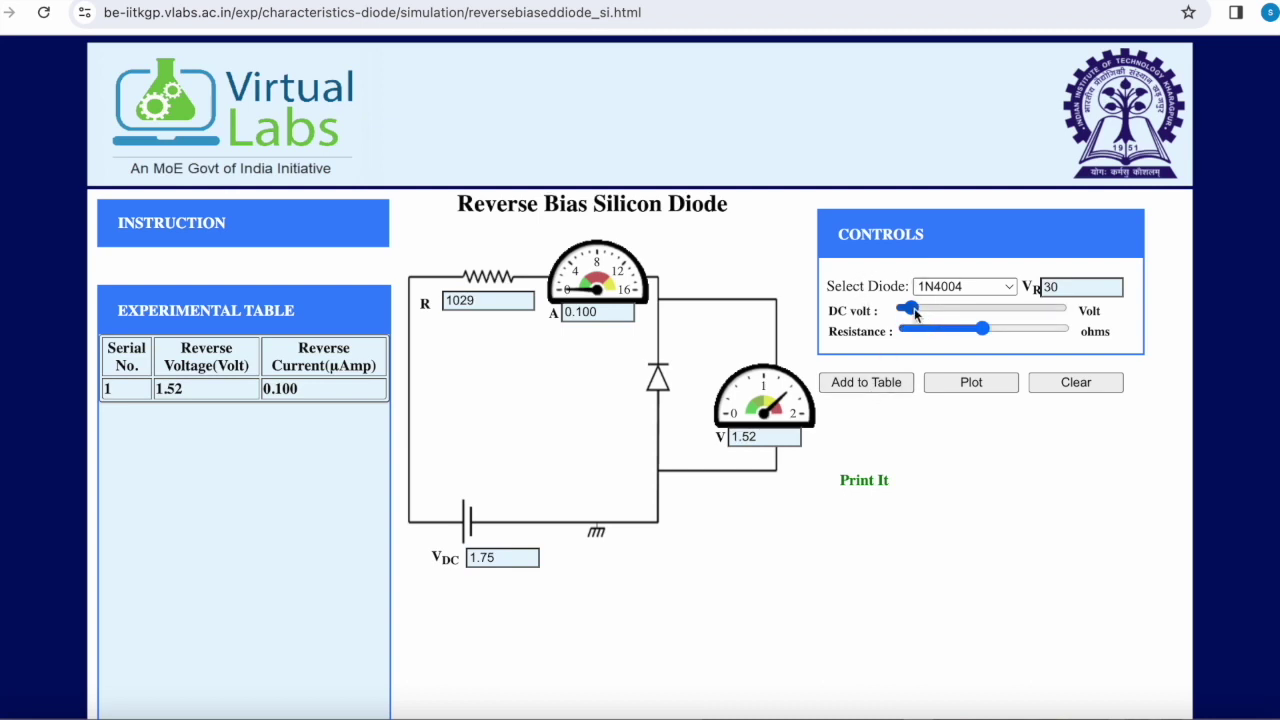
Step: Raise the supply stepwise and record the 2.39 V, 3.96 V and 8.35 V readings
{"action": "left_click_drag", "start_coordinate": [908, 309], "coordinate": [916, 311]}
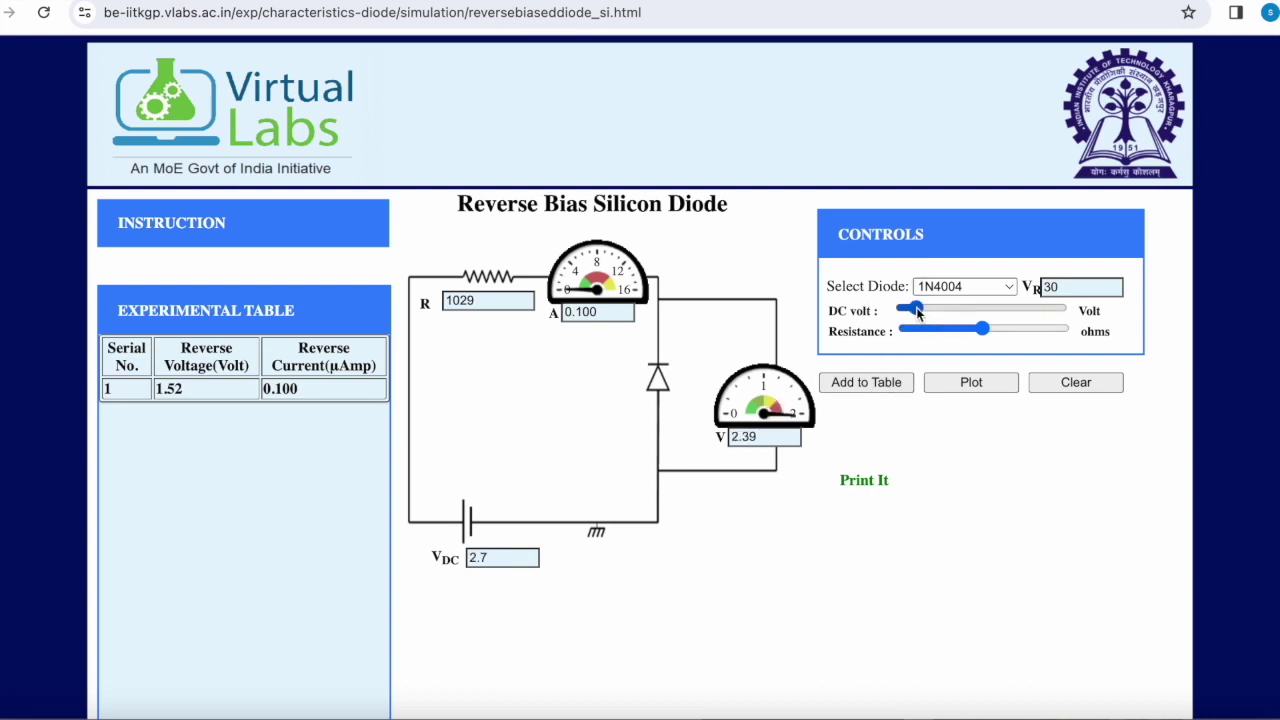
{"action": "left_click", "coordinate": [862, 385]}
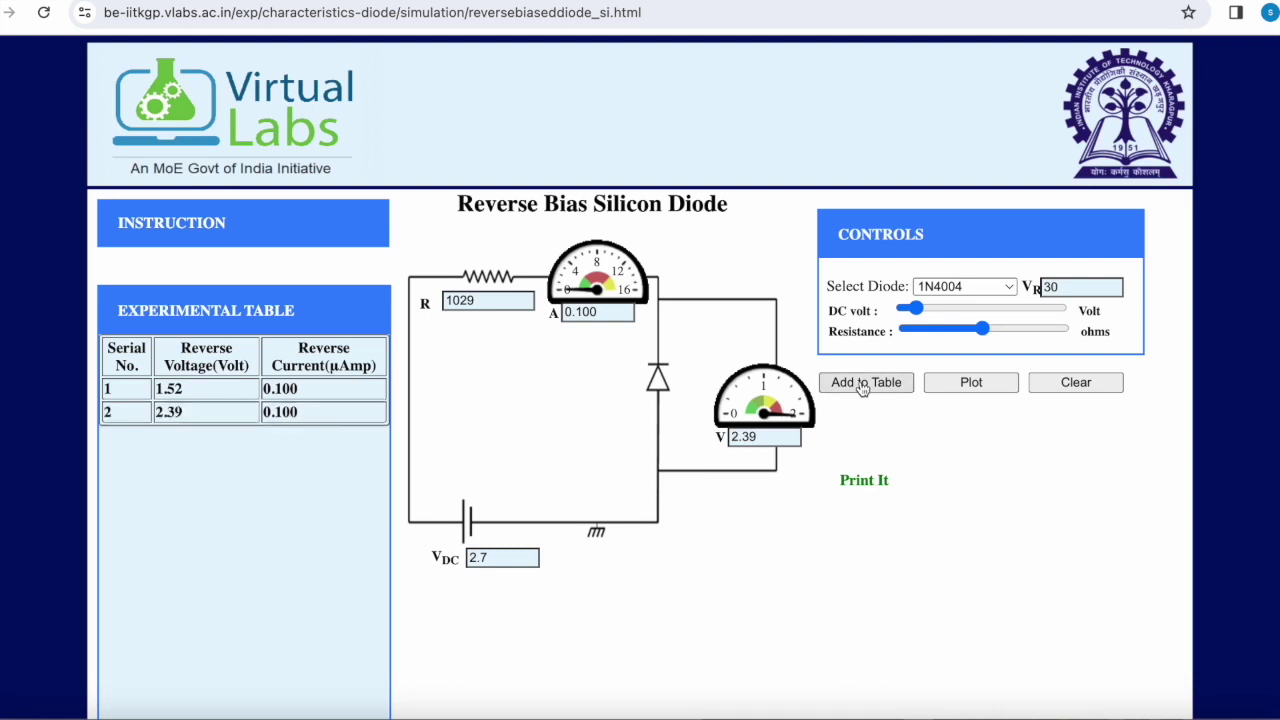
{"action": "left_click", "coordinate": [919, 306]}
{"action": "left_click_drag", "start_coordinate": [922, 308], "coordinate": [925, 308]}
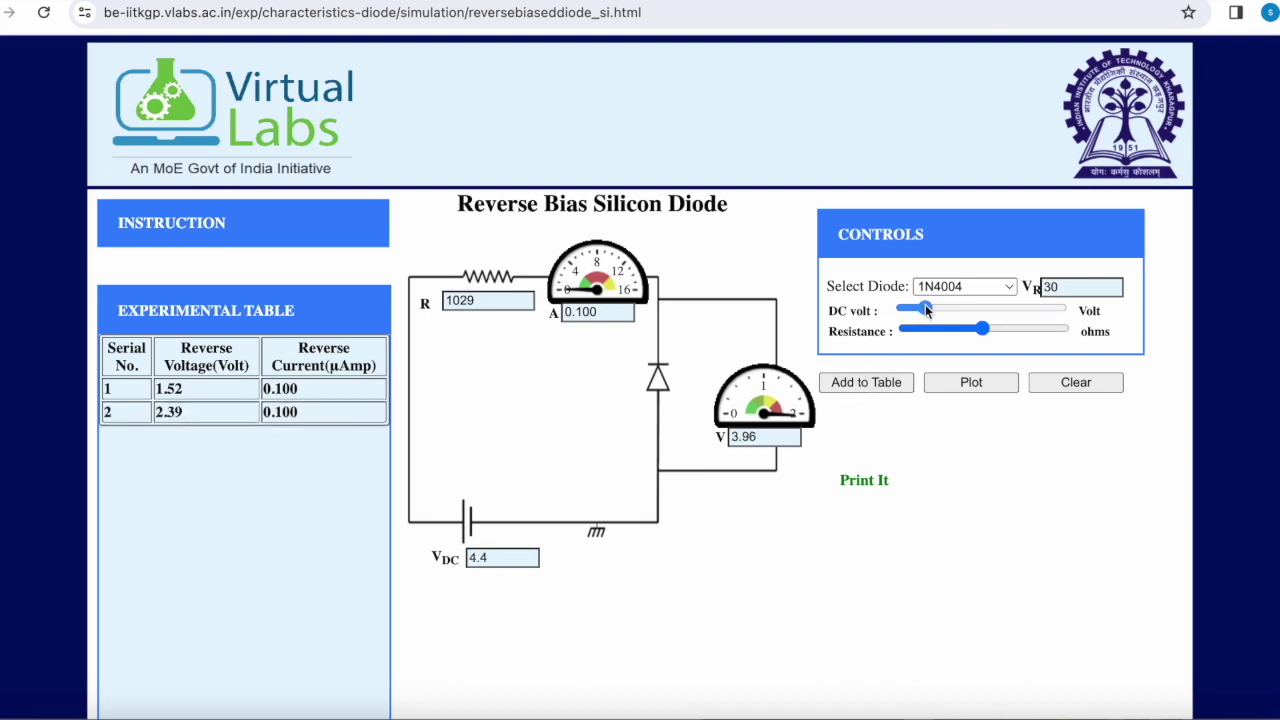
{"action": "left_click", "coordinate": [871, 388]}
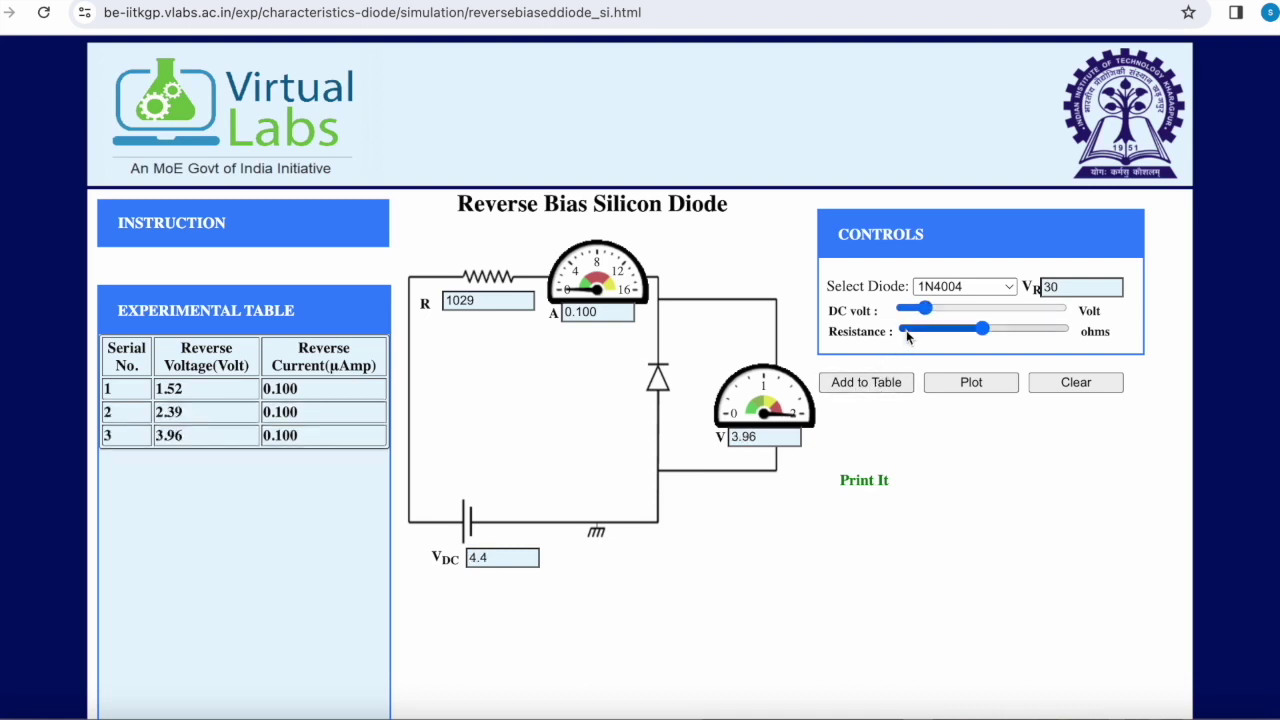
{"action": "left_click", "coordinate": [939, 308]}
{"action": "left_click_drag", "start_coordinate": [938, 308], "coordinate": [949, 308]}
{"action": "left_click", "coordinate": [866, 384]}
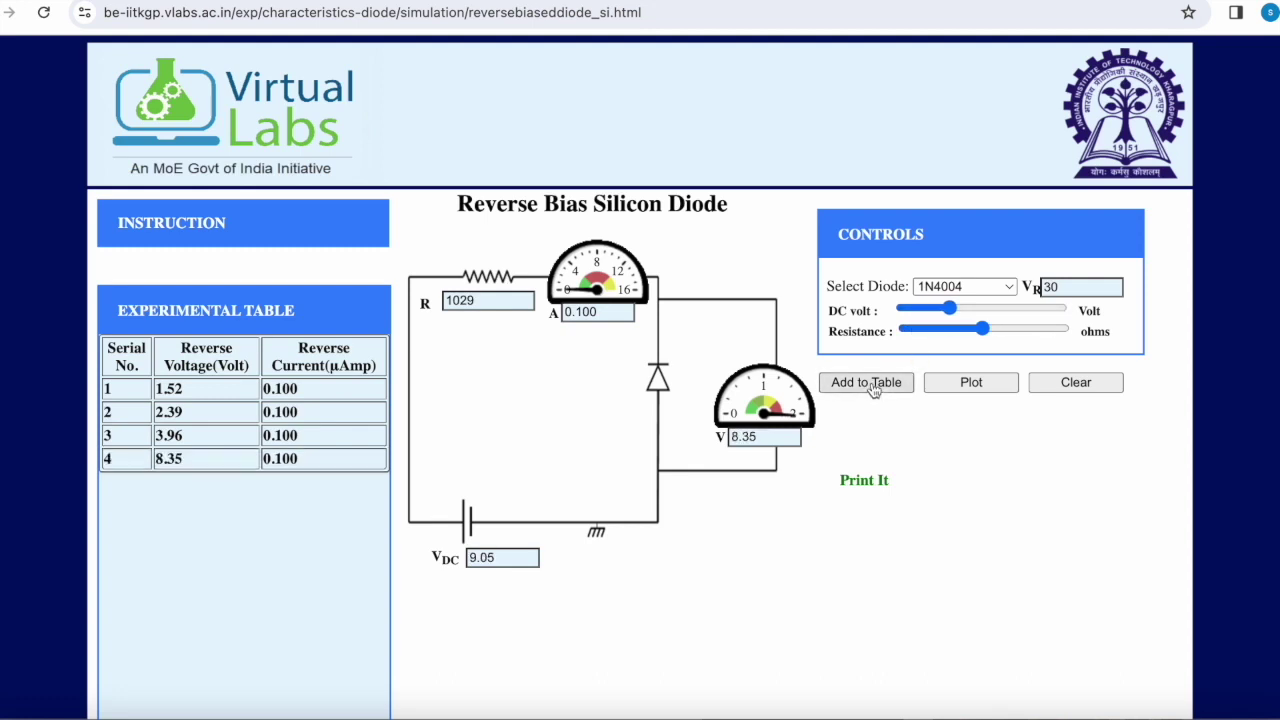
Step: Continue raising the supply, recording 11.9 V, 19.5 V, 23.4 V and the 29.0 V breakdown reading
{"action": "left_click_drag", "start_coordinate": [953, 310], "coordinate": [969, 307]}
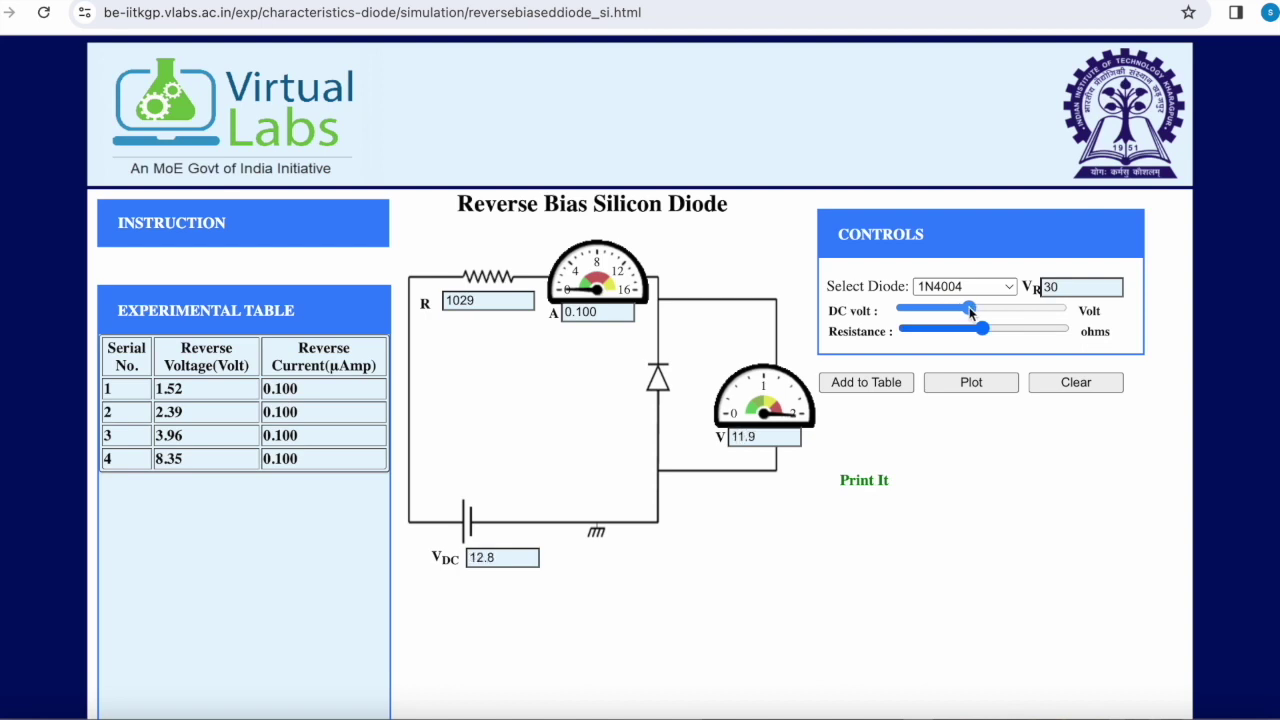
{"action": "left_click", "coordinate": [860, 384]}
{"action": "left_click_drag", "start_coordinate": [969, 311], "coordinate": [1010, 314]}
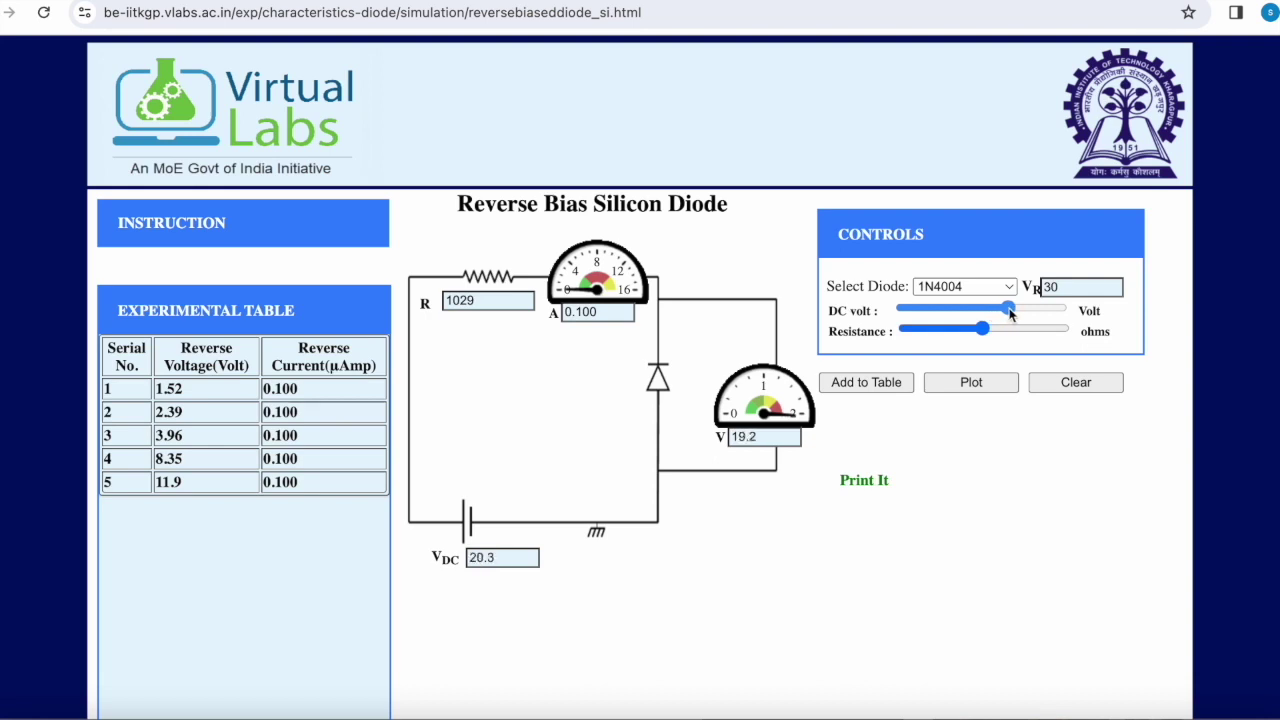
{"action": "left_click", "coordinate": [857, 384]}
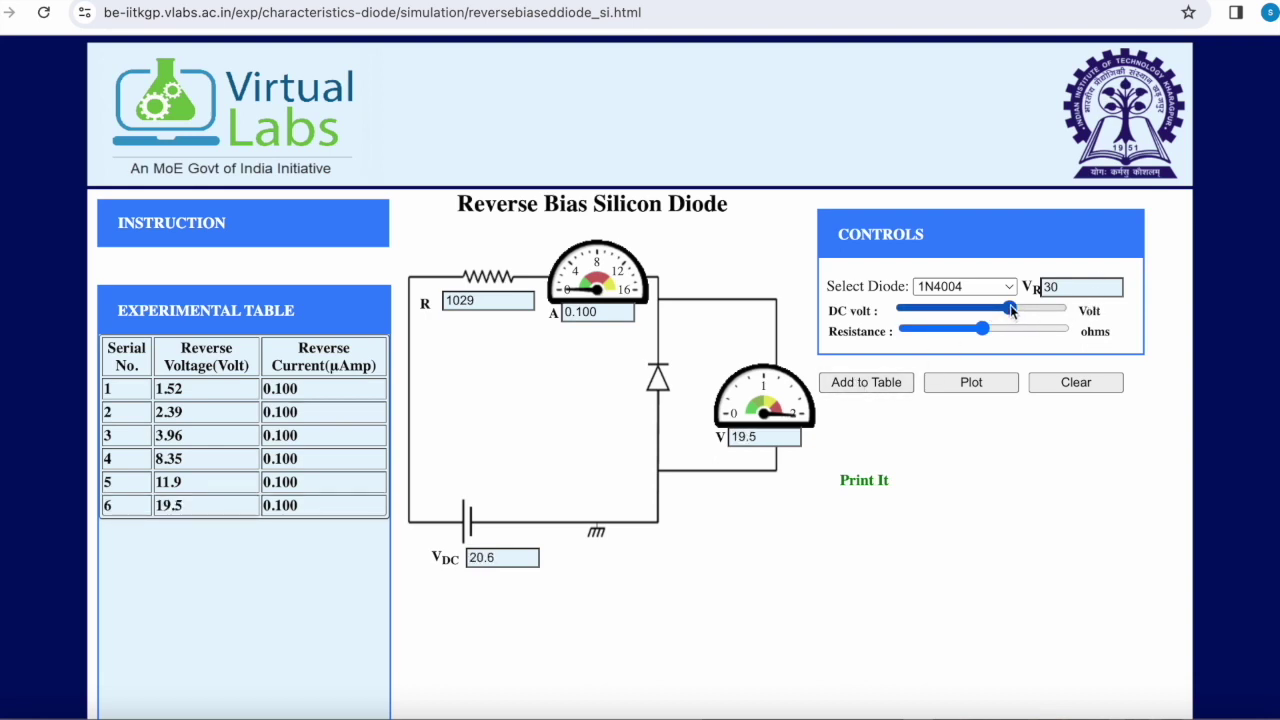
{"action": "left_click_drag", "start_coordinate": [1011, 305], "coordinate": [1030, 305]}
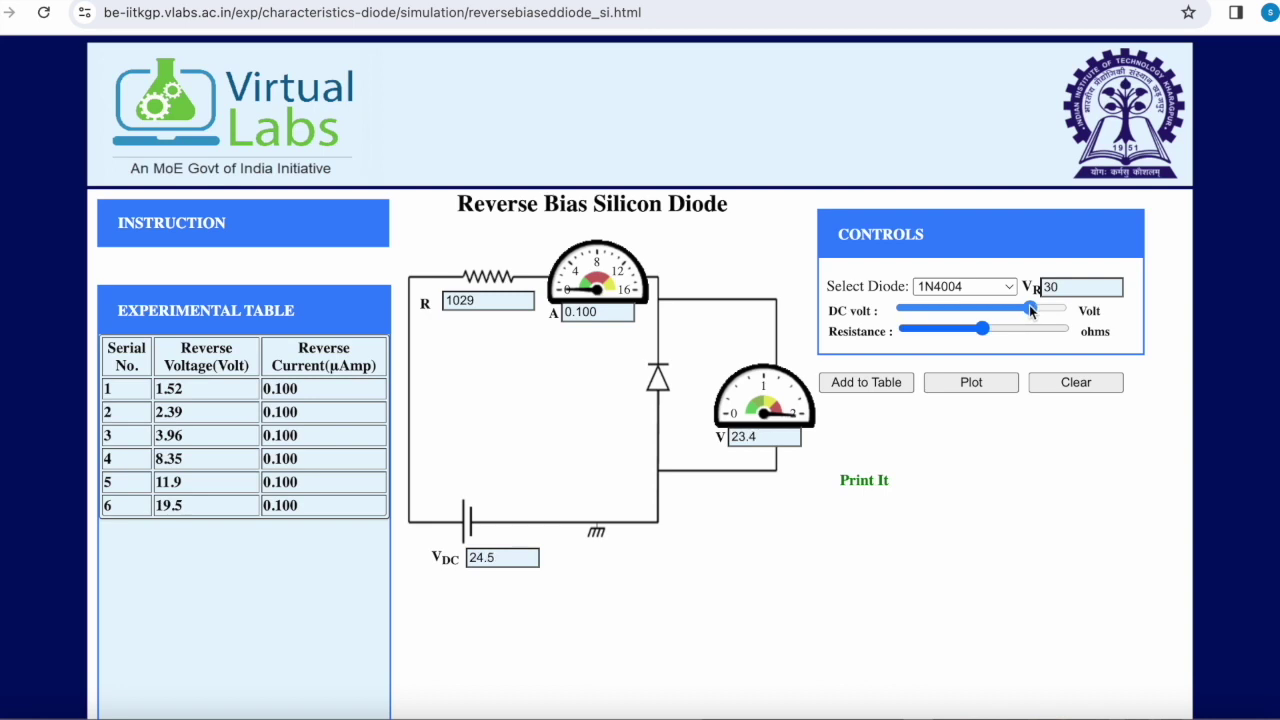
{"action": "left_click", "coordinate": [842, 384]}
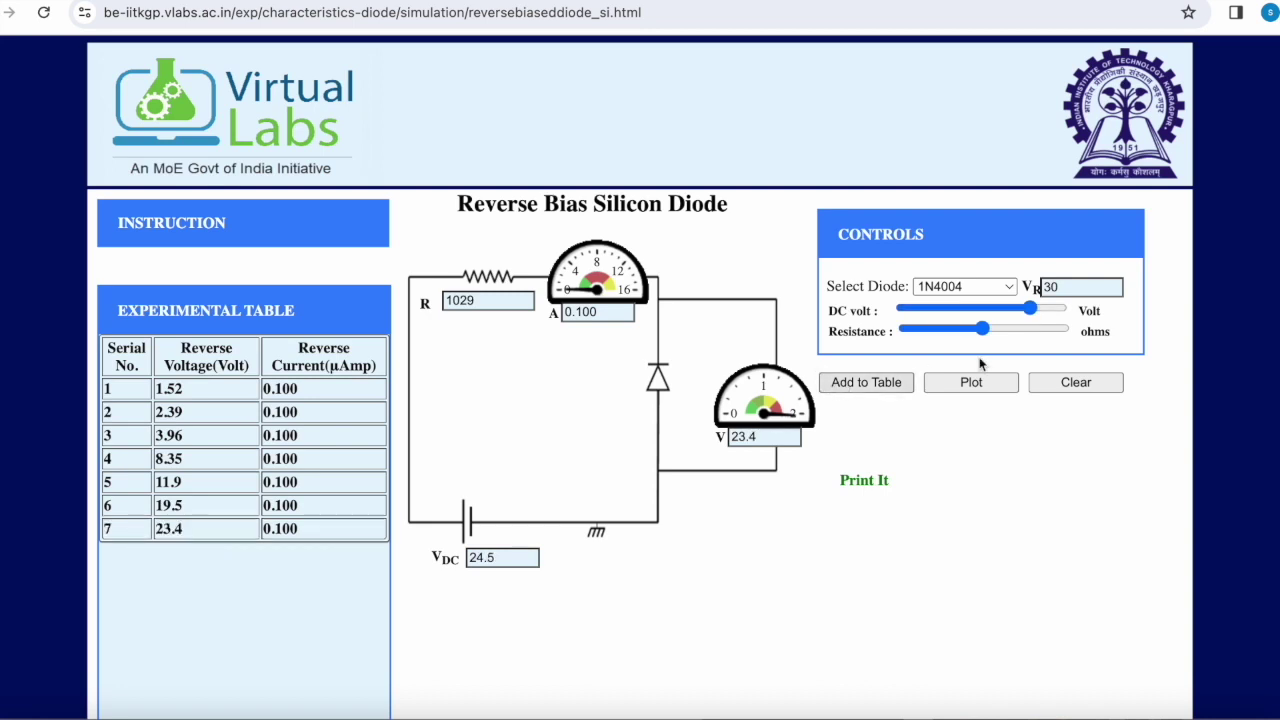
{"action": "left_click_drag", "start_coordinate": [1031, 310], "coordinate": [1035, 310]}
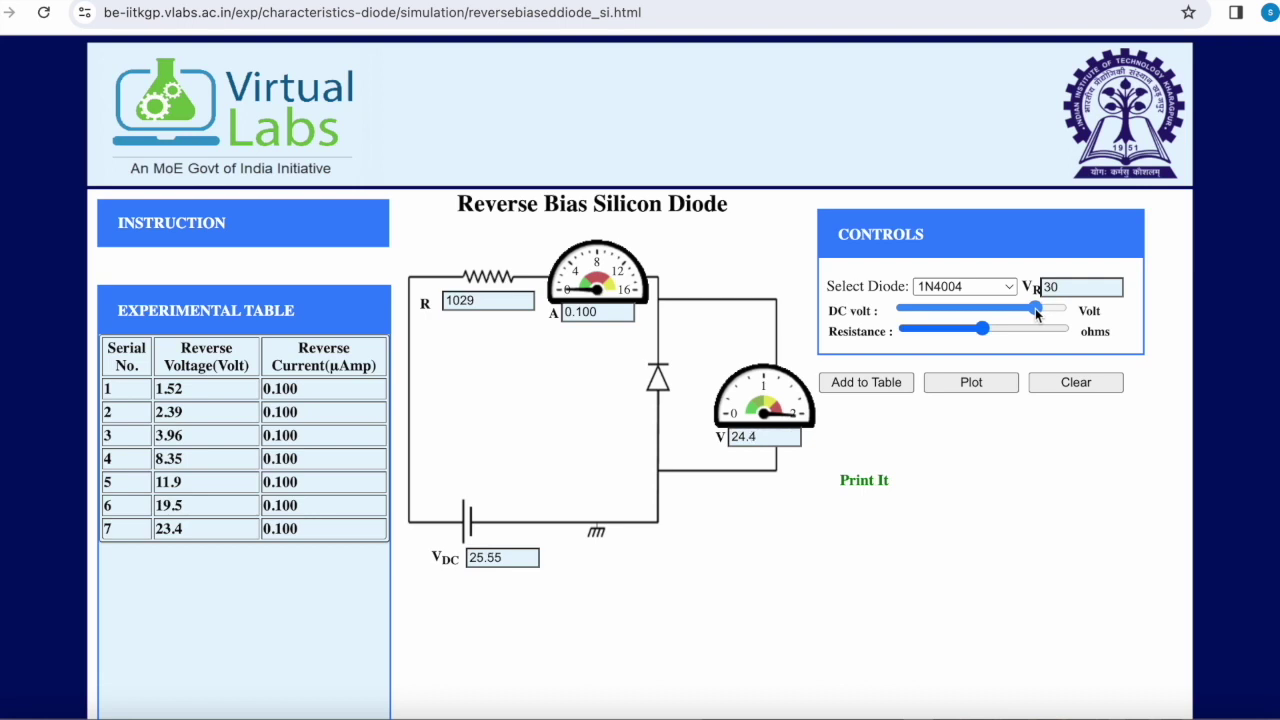
{"action": "left_click_drag", "start_coordinate": [1038, 309], "coordinate": [1061, 313]}
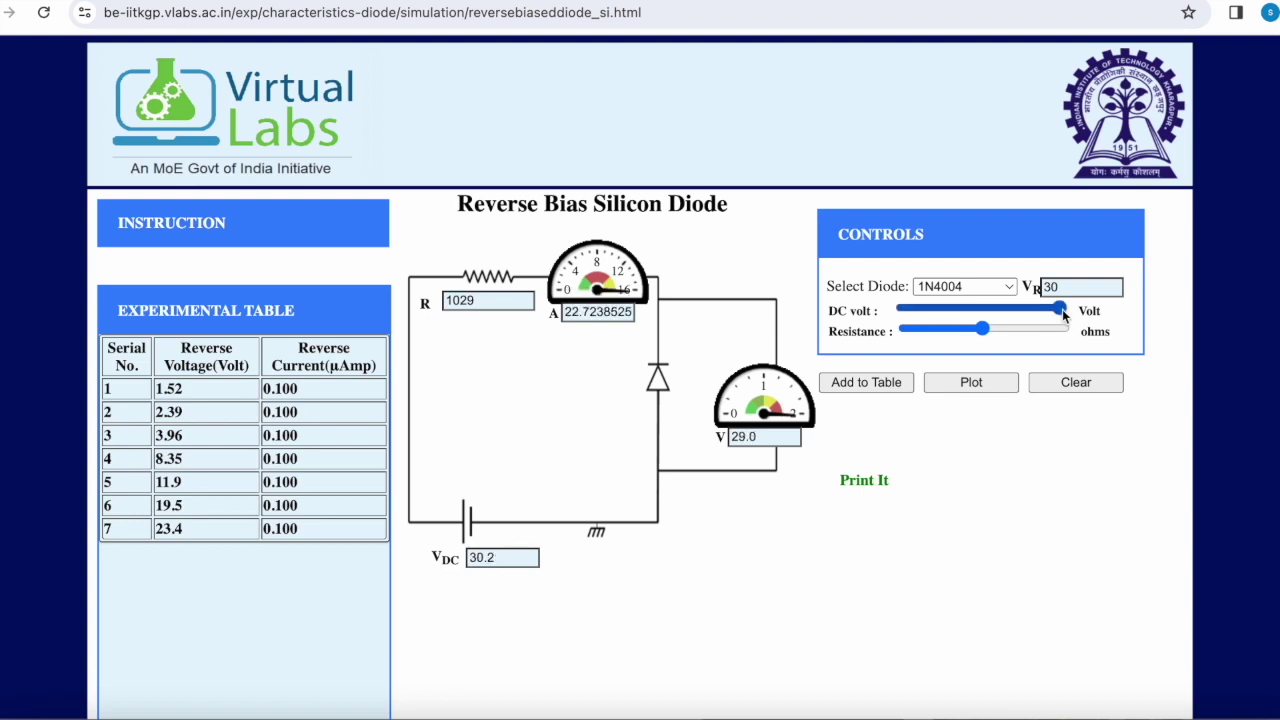
{"action": "left_click", "coordinate": [881, 387]}
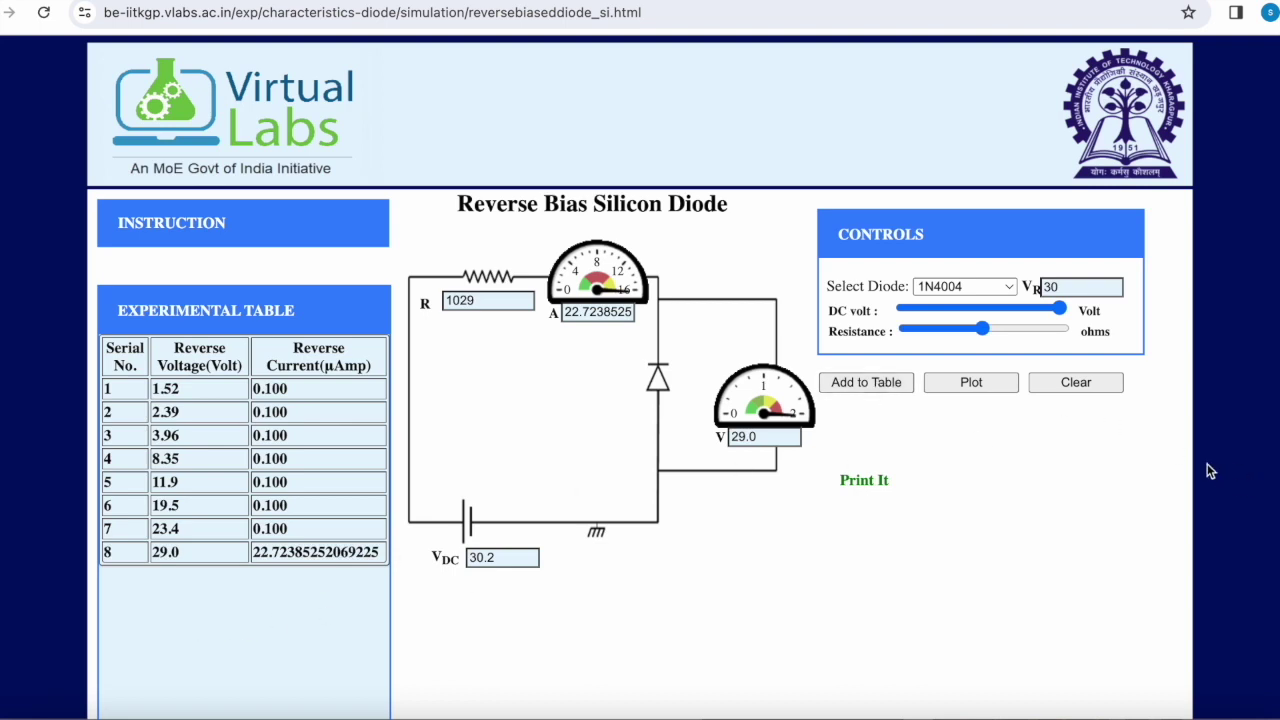
Step: Plot the reverse-bias V-I curve, inspect its points to −22.72 µA at −29 V, then go back
{"action": "left_click", "coordinate": [975, 381]}
{"action": "scroll", "coordinate": [970, 388], "scroll_direction": "down", "scroll_amount": 1}
{"action": "mouse_move", "coordinate": [214, 577]}
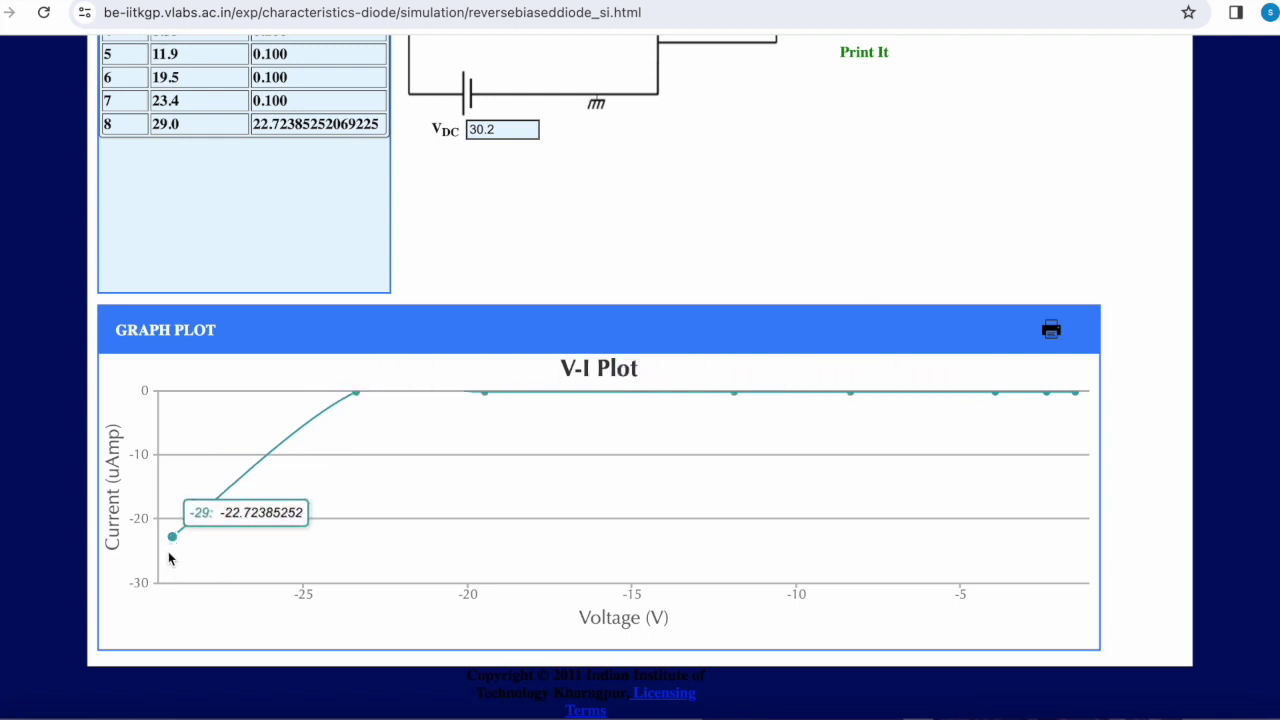
{"action": "mouse_move", "coordinate": [1025, 396]}
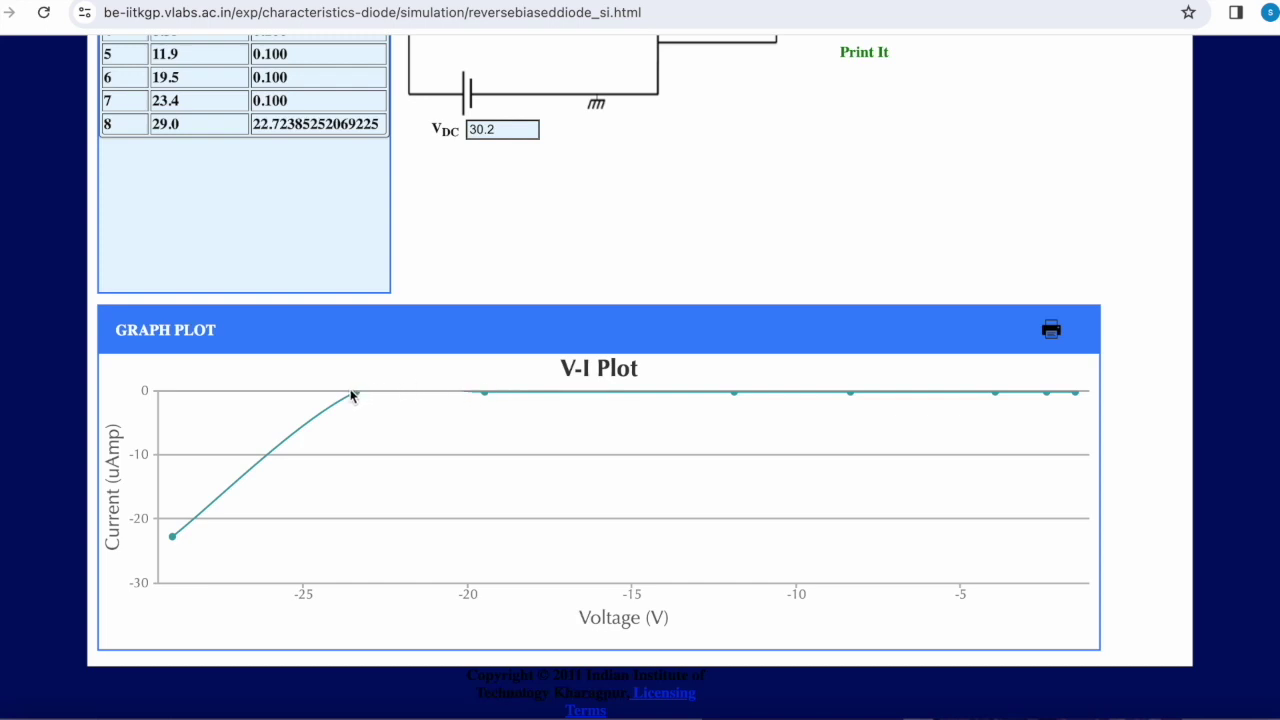
{"action": "mouse_move", "coordinate": [197, 535]}
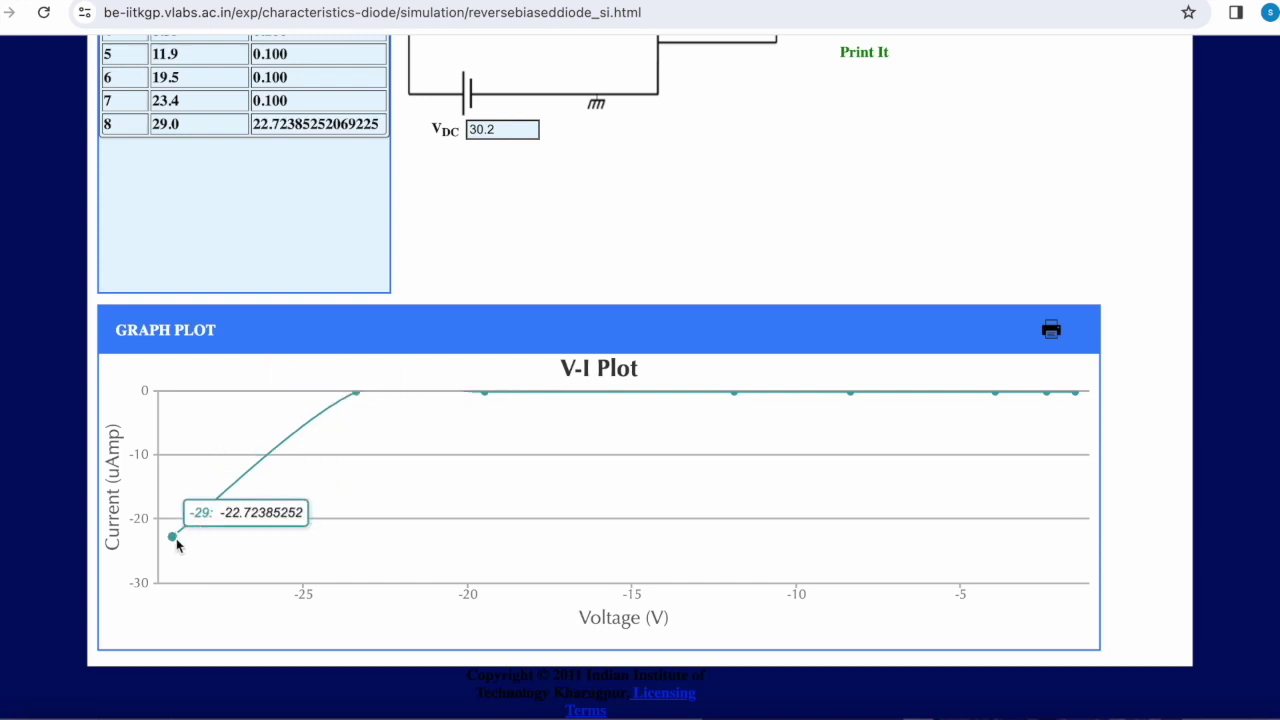
{"action": "mouse_move", "coordinate": [358, 403]}
{"action": "key", "text": "alt+Left"}
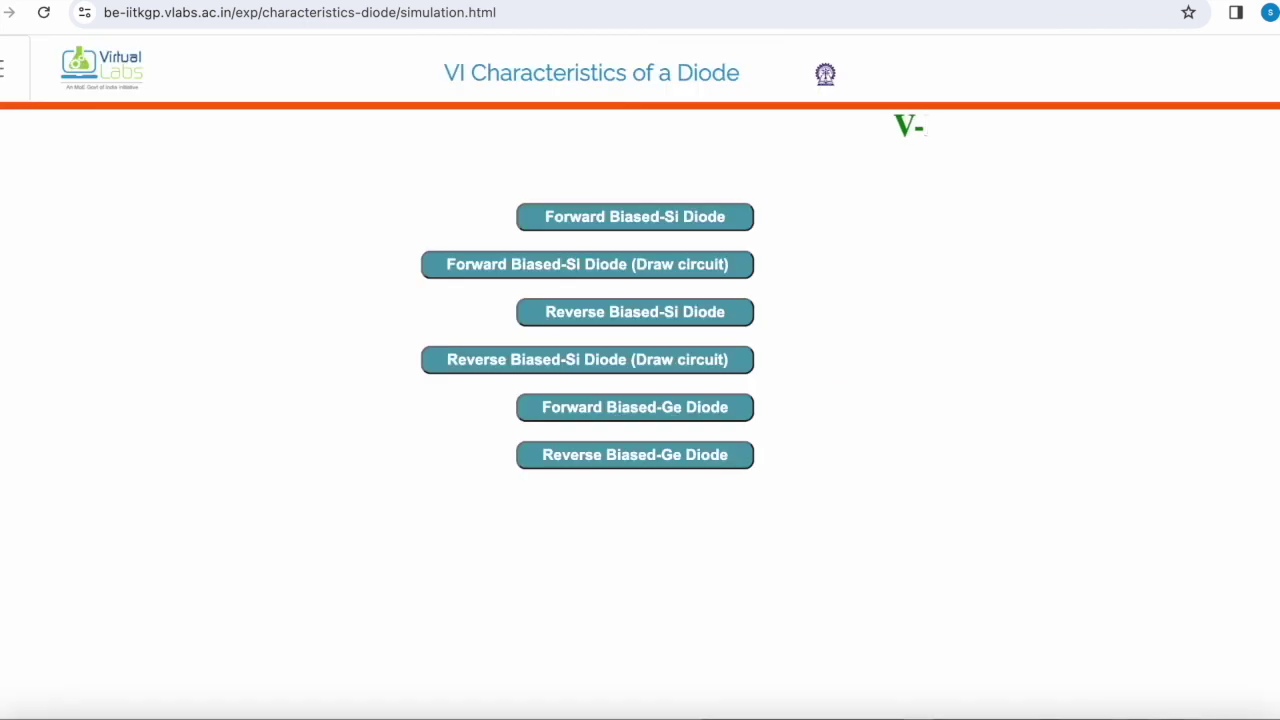
Step: Open the forward-bias germanium simulation, set low resistance and minimum supply, and record the zero reading
{"action": "left_click", "coordinate": [557, 412]}
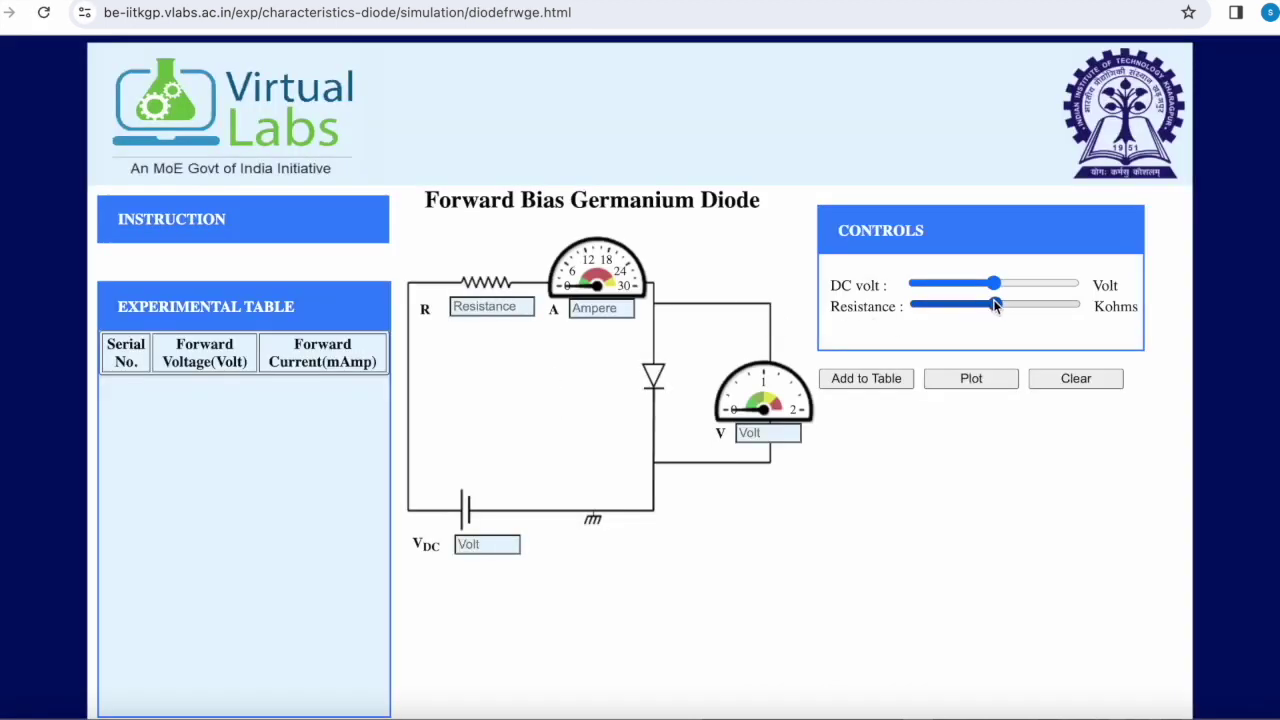
{"action": "left_click_drag", "start_coordinate": [991, 300], "coordinate": [949, 299]}
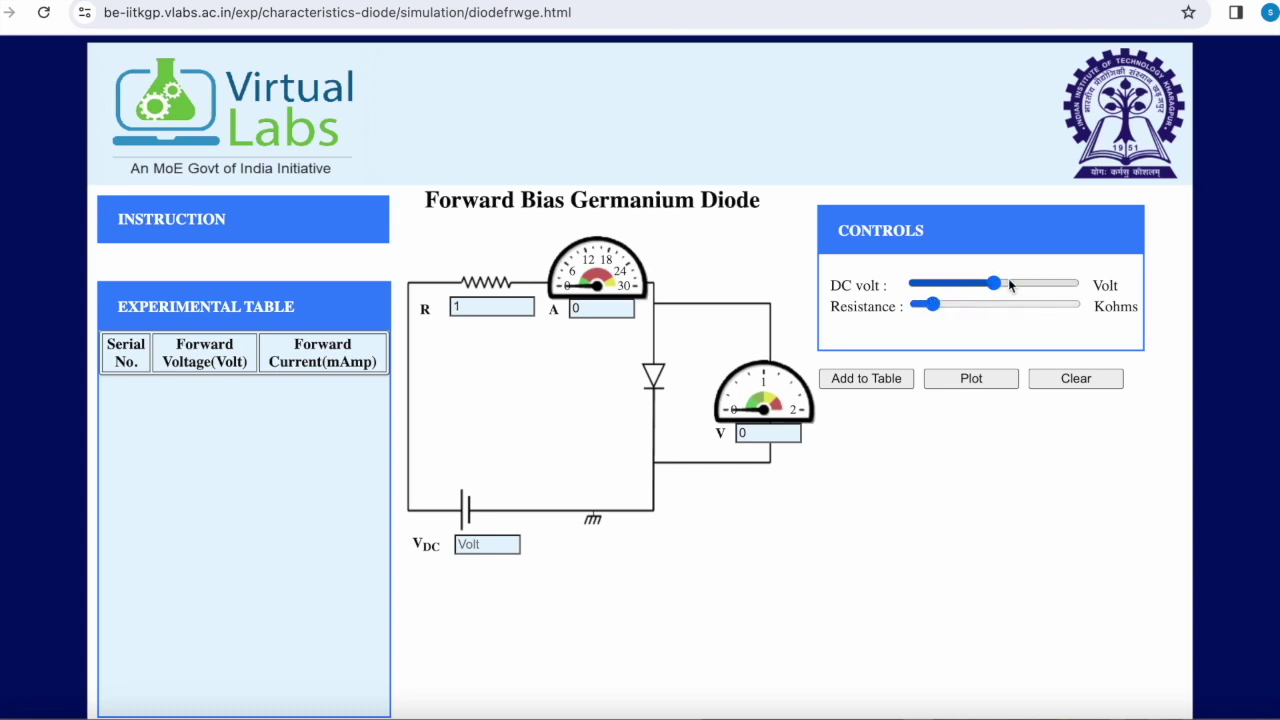
{"action": "left_click_drag", "start_coordinate": [997, 282], "coordinate": [922, 284]}
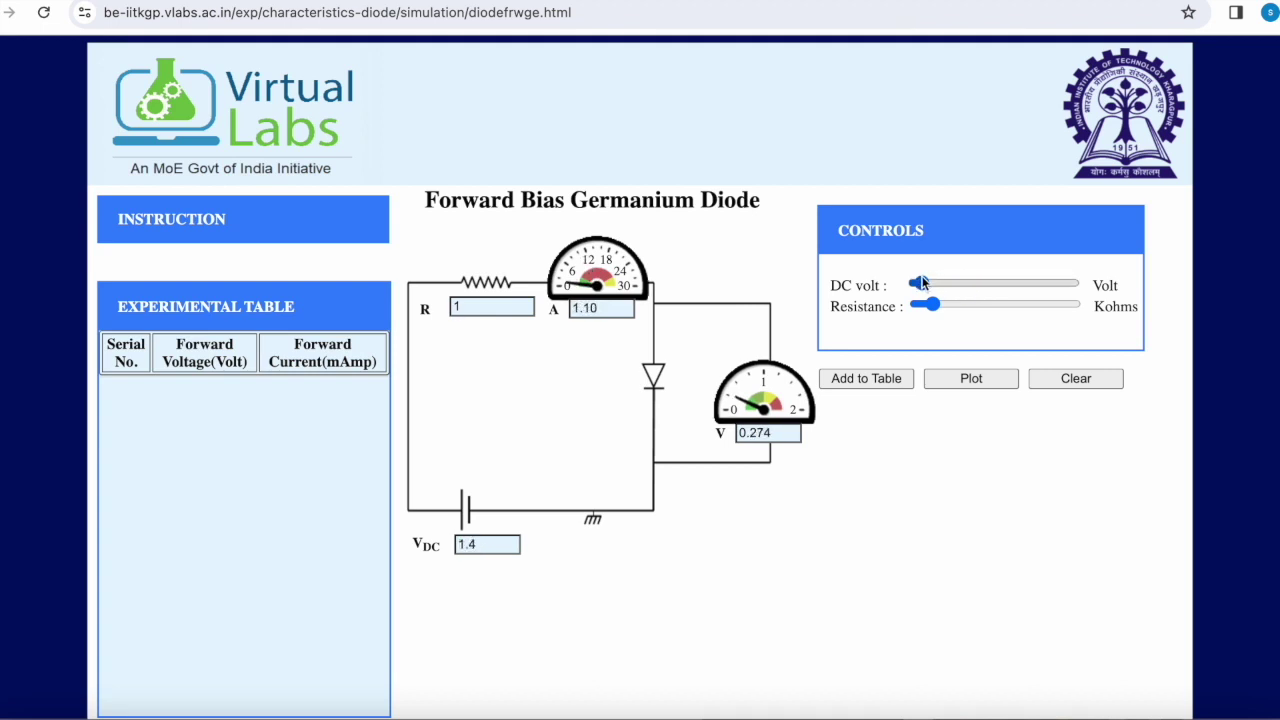
{"action": "left_click_drag", "start_coordinate": [920, 283], "coordinate": [912, 283]}
{"action": "left_click", "coordinate": [886, 378]}
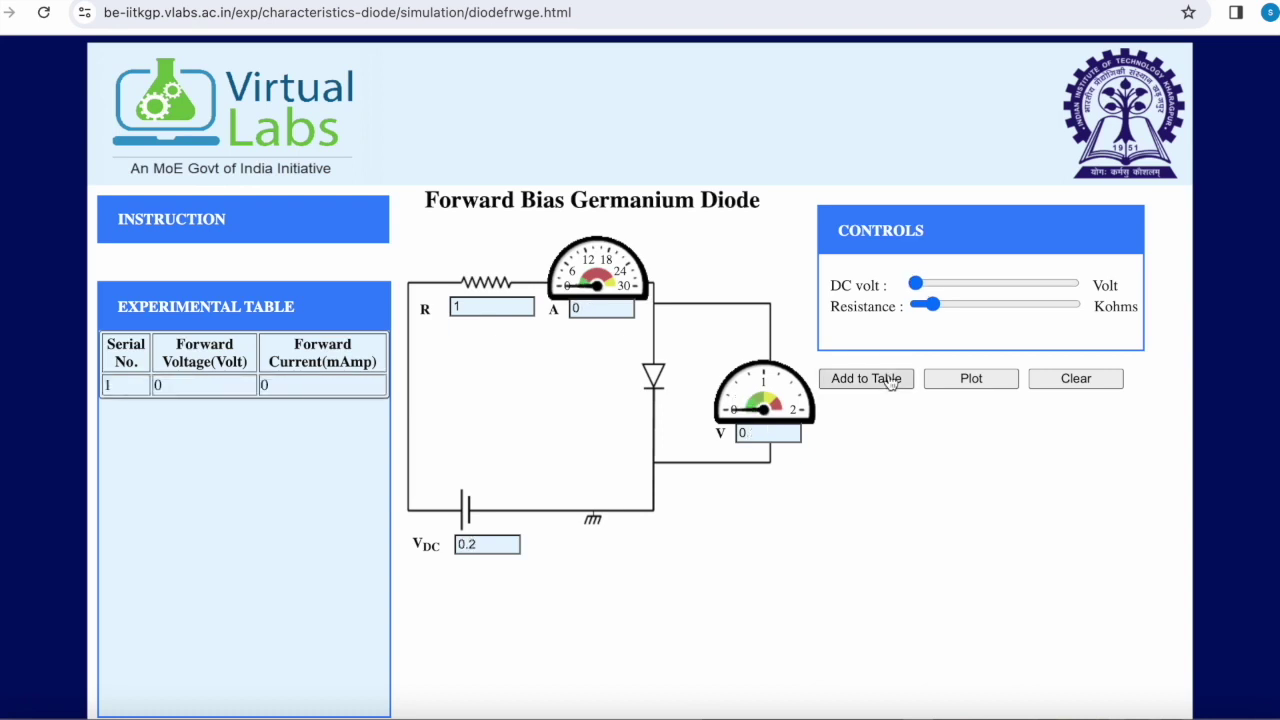
Step: Raise the DC supply to 0.4 V and record the 0.257 V, 0.100 mA reading
{"action": "left_click_drag", "start_coordinate": [918, 289], "coordinate": [916, 286]}
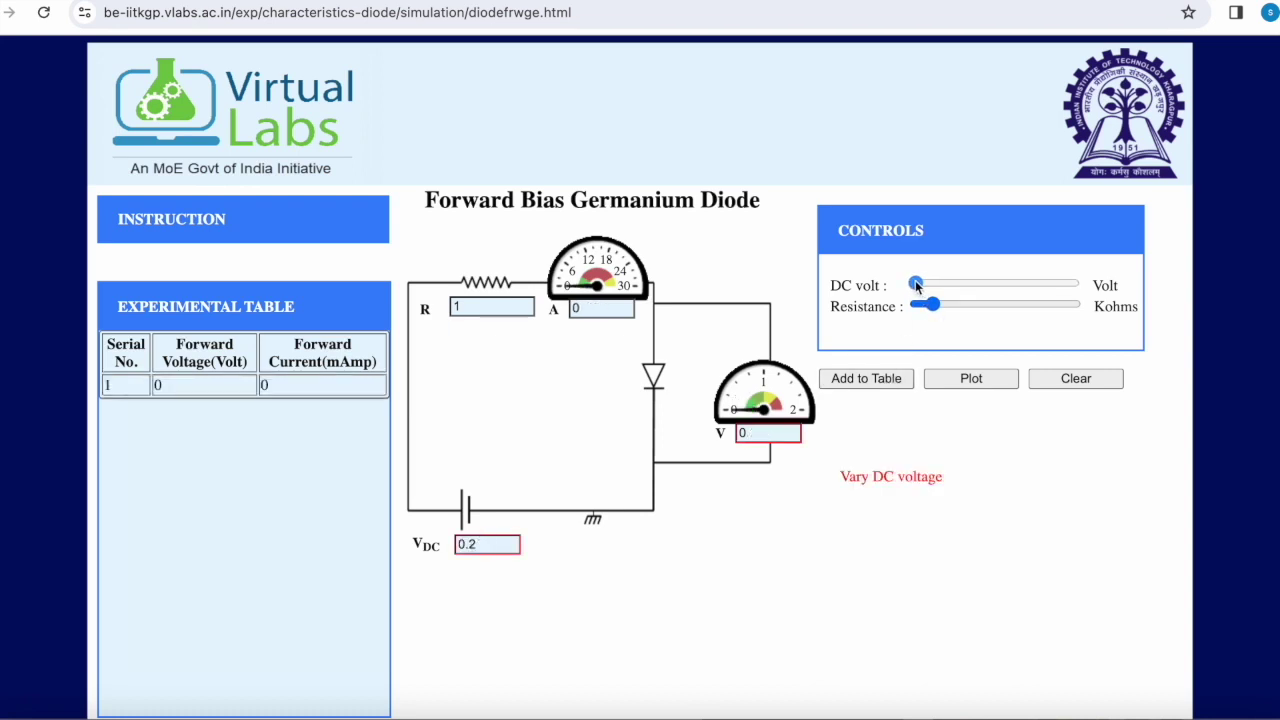
{"action": "left_click_drag", "start_coordinate": [915, 280], "coordinate": [916, 280]}
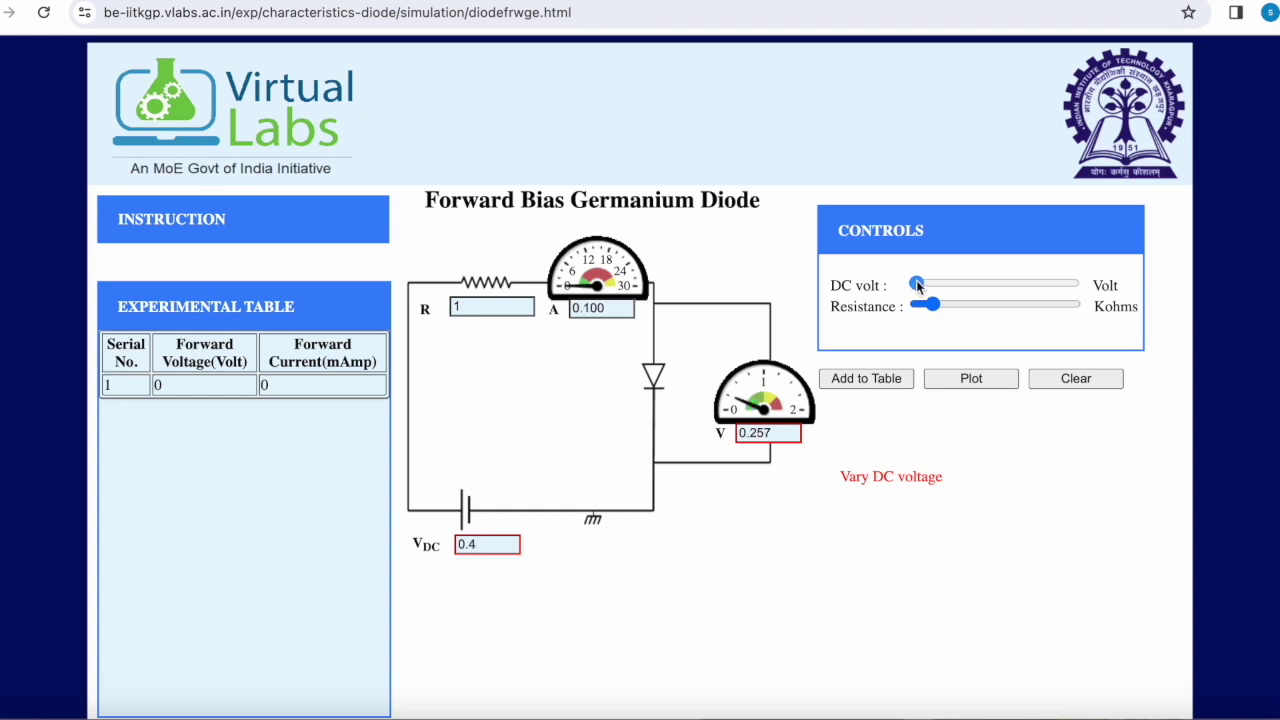
{"action": "left_click", "coordinate": [891, 381]}
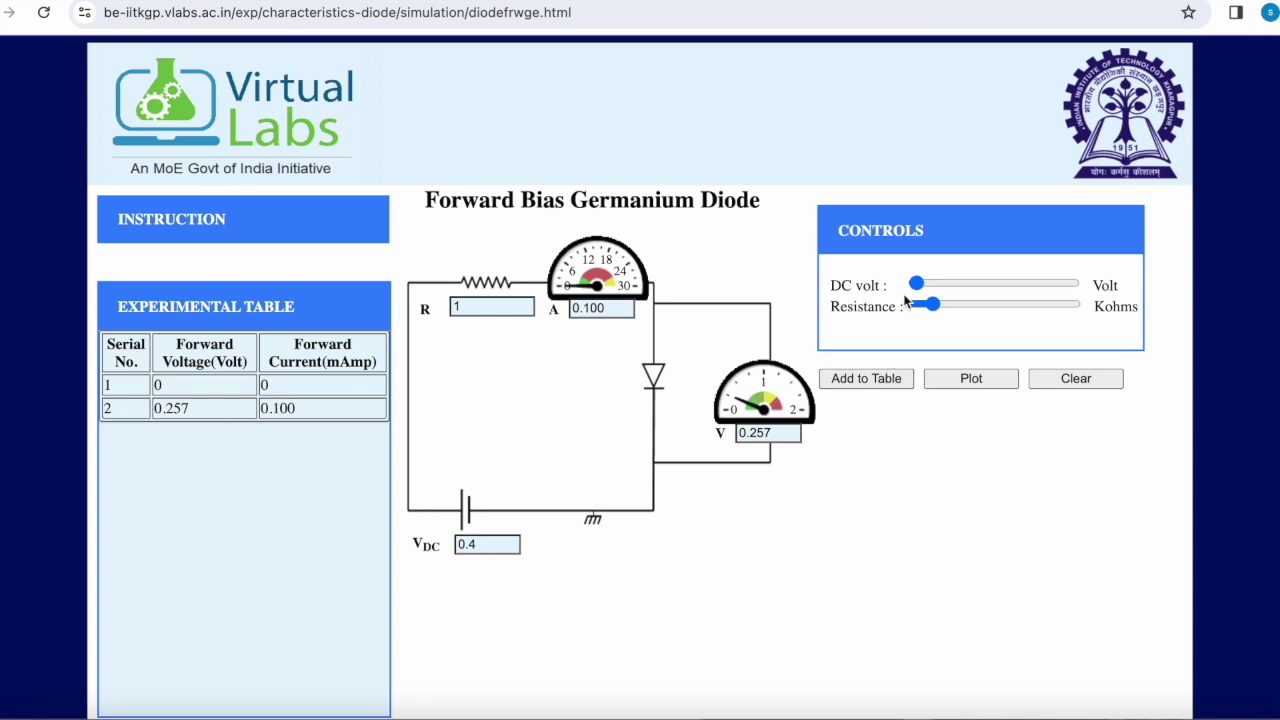
Step: Record readings 0.254 V/0 mA, 0.257 V/0.100 mA, 0.289 V/4.35 mA and 0.299 V/9.45 mA
{"action": "left_click_drag", "start_coordinate": [916, 284], "coordinate": [916, 284]}
{"action": "left_click", "coordinate": [877, 379]}
{"action": "left_click", "coordinate": [917, 285]}
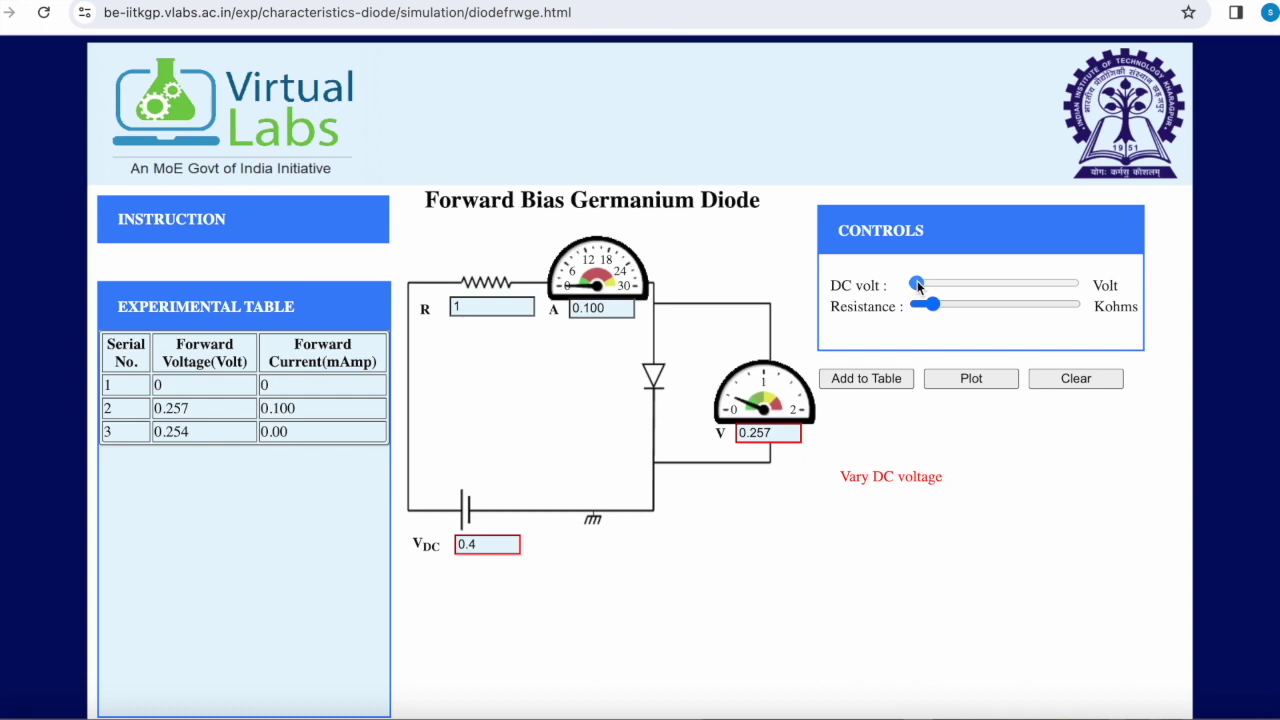
{"action": "left_click", "coordinate": [866, 382]}
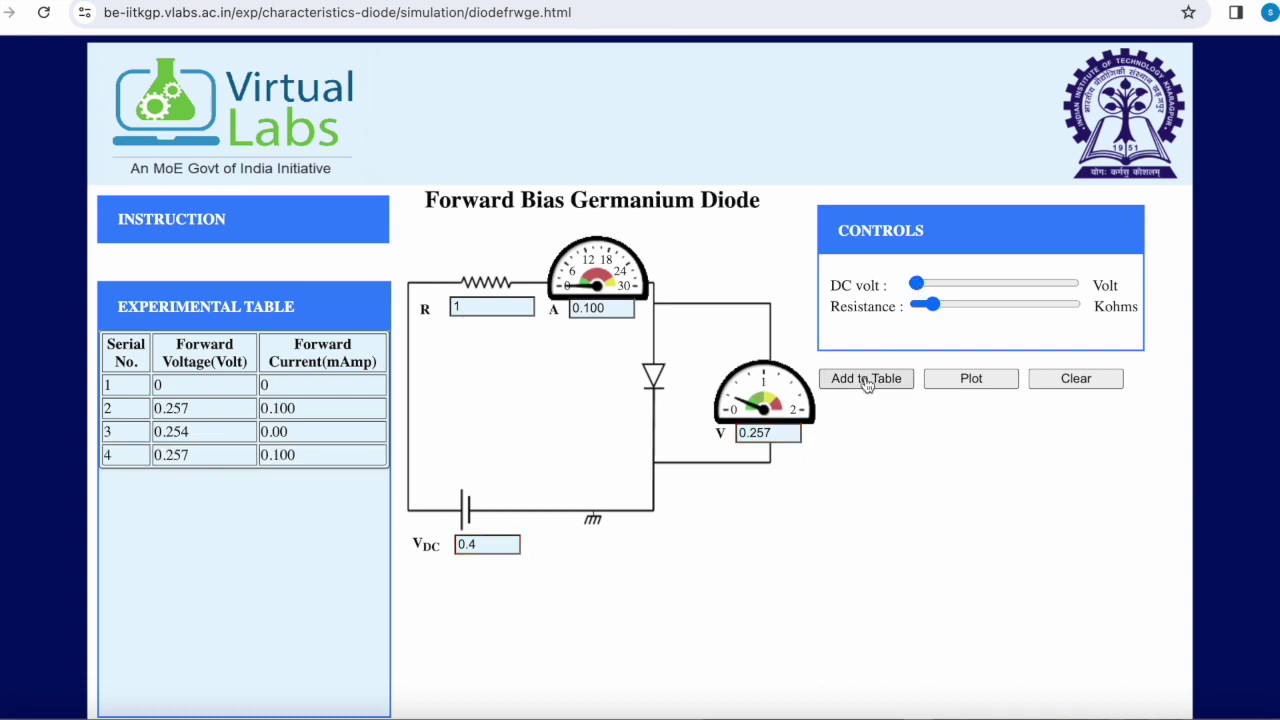
{"action": "left_click", "coordinate": [940, 284]}
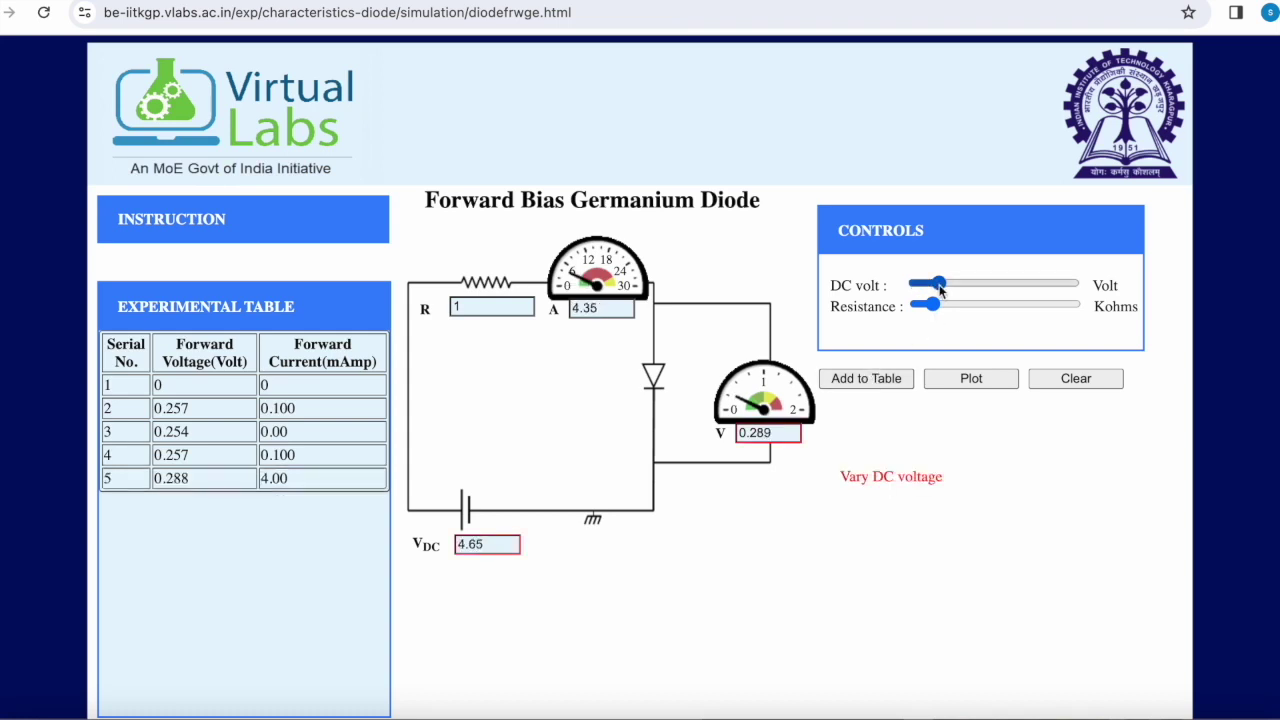
{"action": "left_click", "coordinate": [866, 382]}
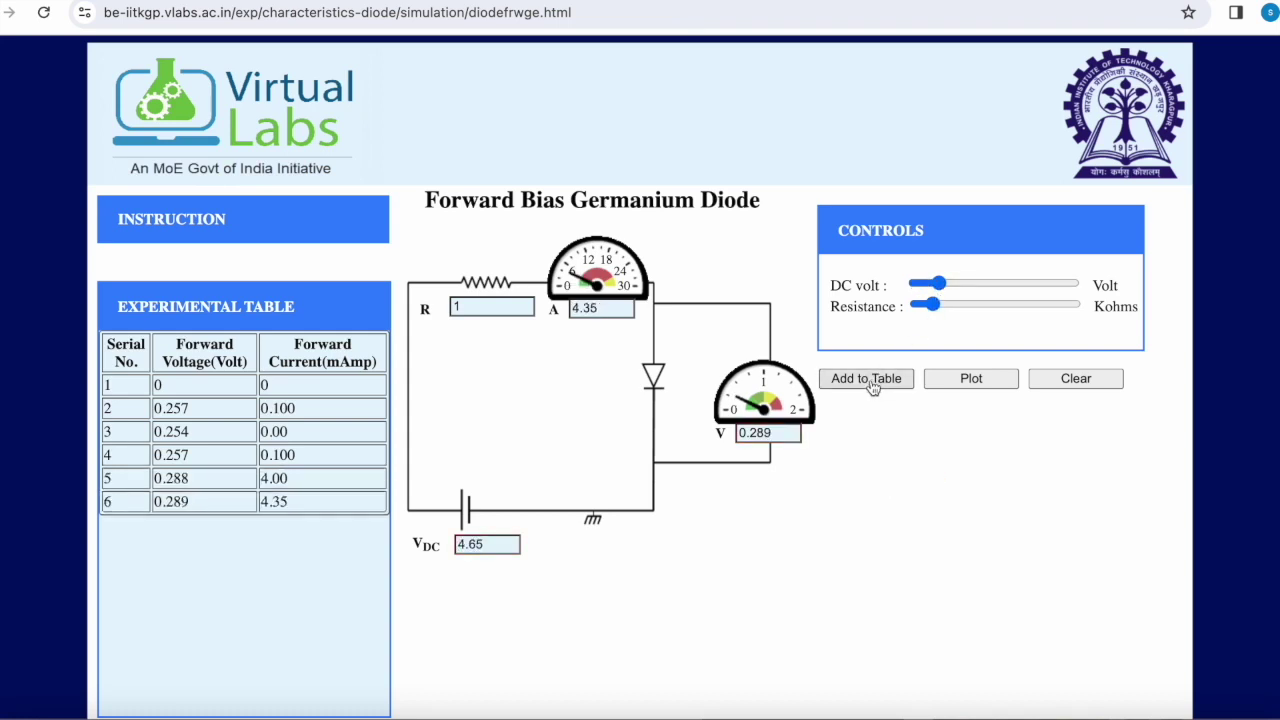
{"action": "left_click", "coordinate": [941, 284]}
{"action": "left_click_drag", "start_coordinate": [941, 284], "coordinate": [966, 285]}
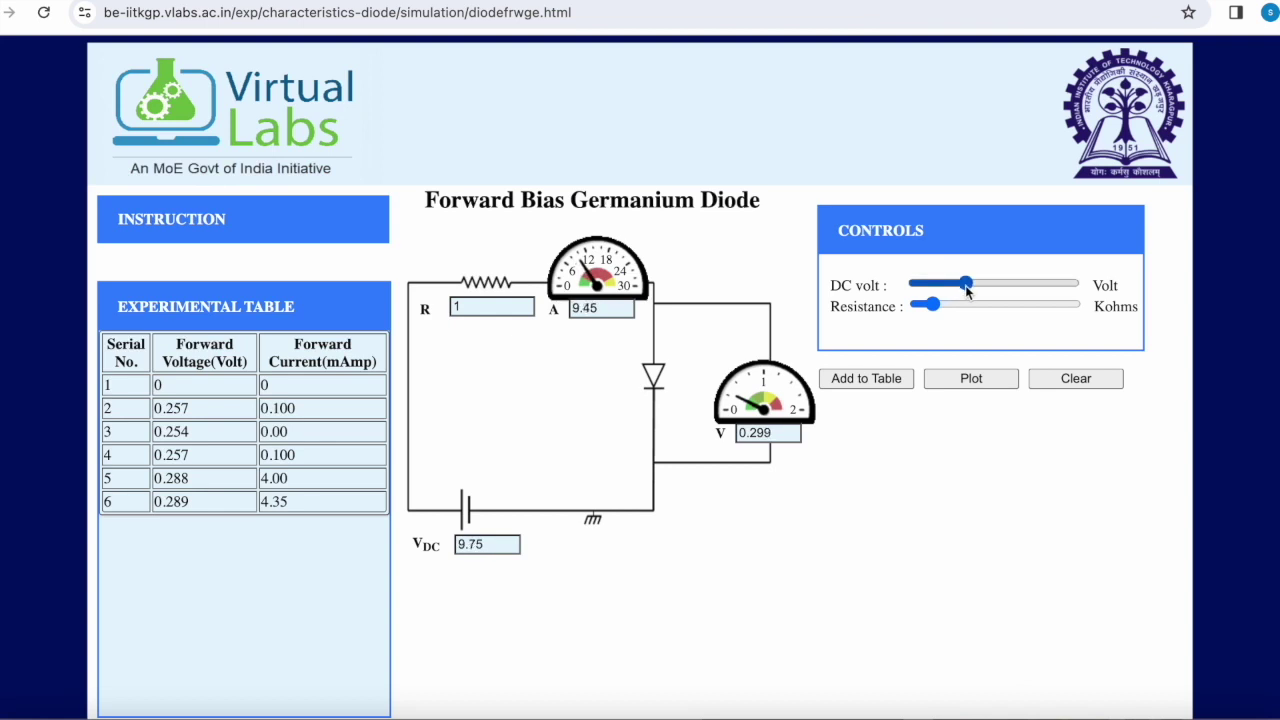
{"action": "left_click", "coordinate": [864, 382]}
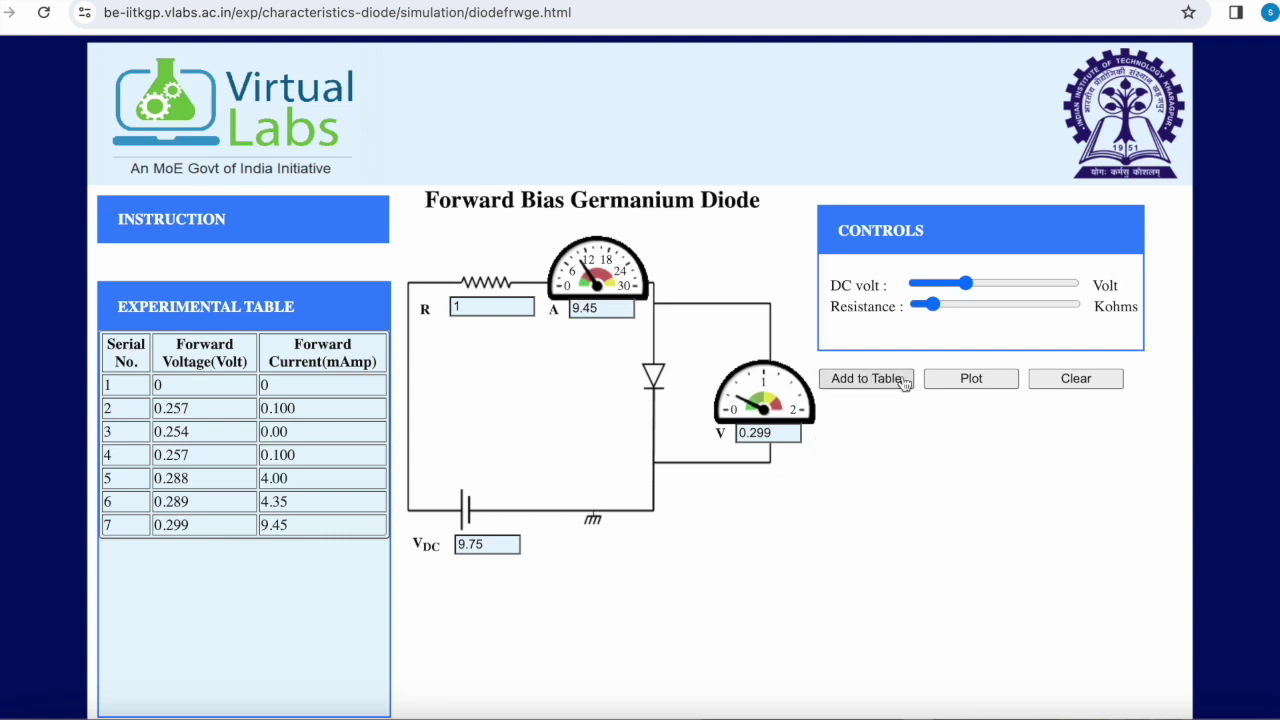
Step: Plot the germanium forward V-I graph, inspect its points, and return to the simulation list
{"action": "left_click", "coordinate": [966, 378]}
{"action": "scroll", "coordinate": [966, 385], "scroll_direction": "down", "scroll_amount": 1}
{"action": "scroll", "coordinate": [965, 385], "scroll_direction": "down", "scroll_amount": 3}
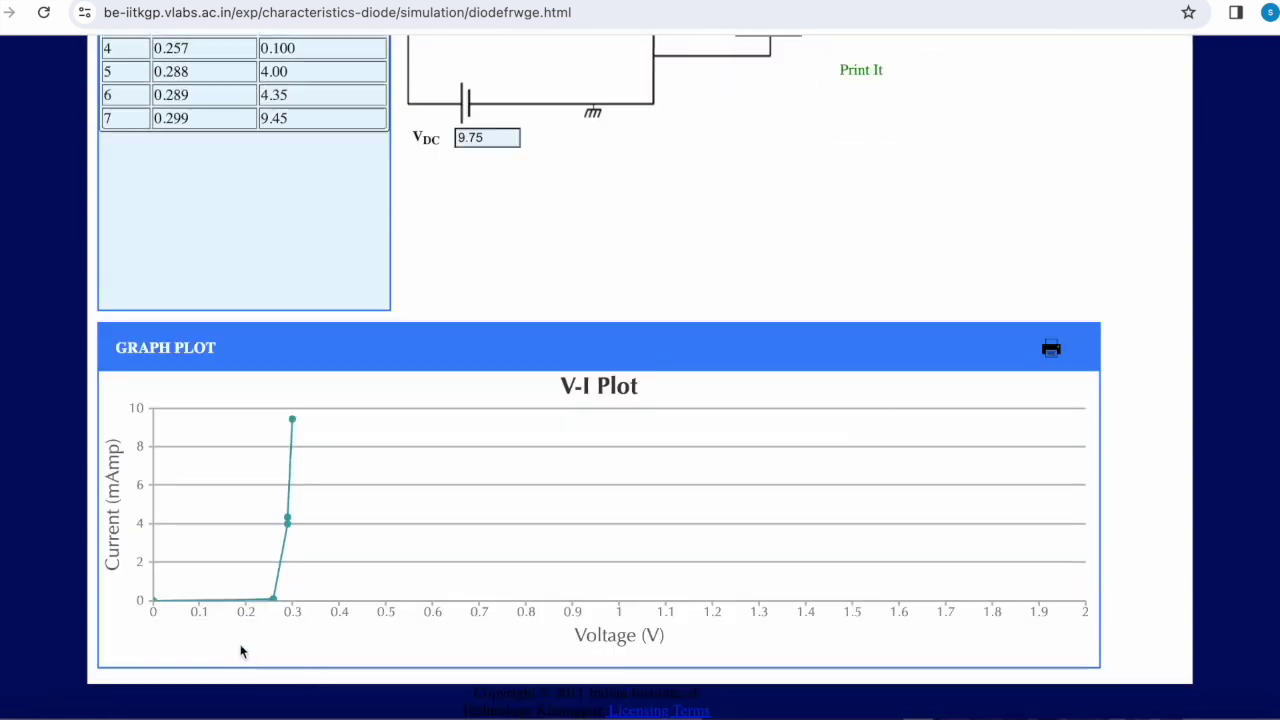
{"action": "mouse_move", "coordinate": [295, 507]}
{"action": "mouse_move", "coordinate": [301, 446]}
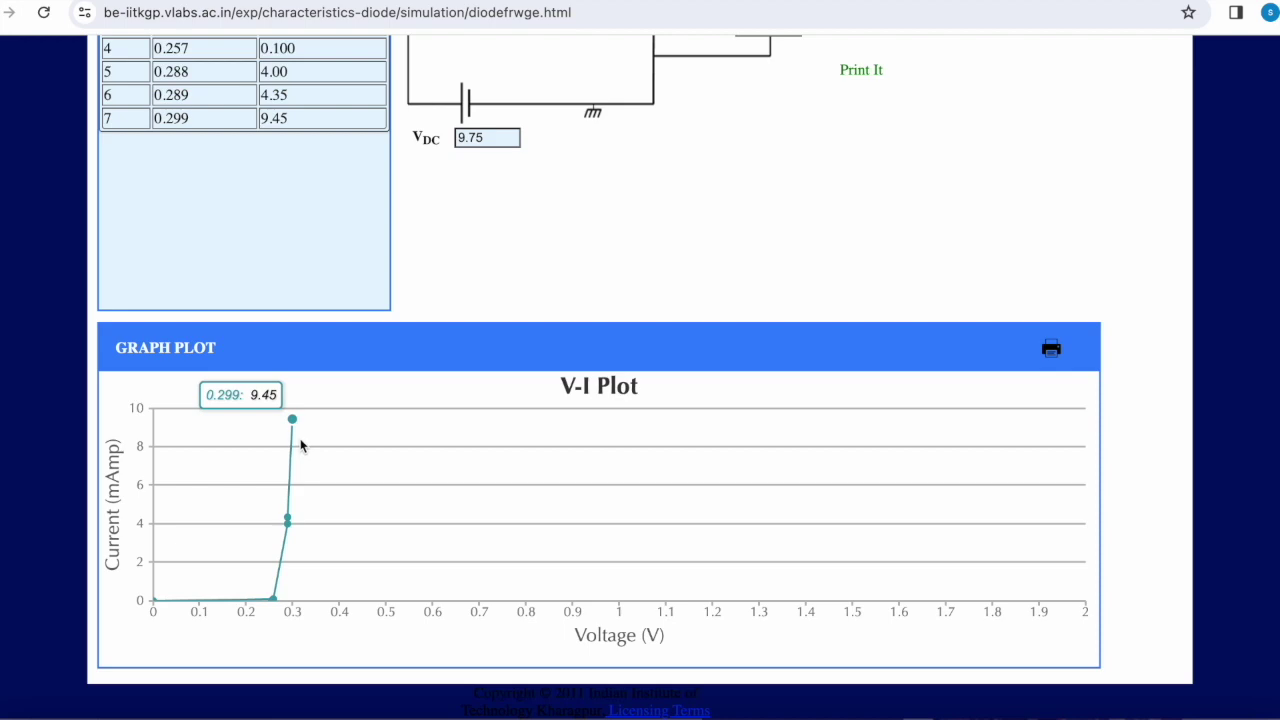
{"action": "key", "text": "ctrl+shift+Tab"}
{"action": "key", "text": "ctrl+shift+Tab"}
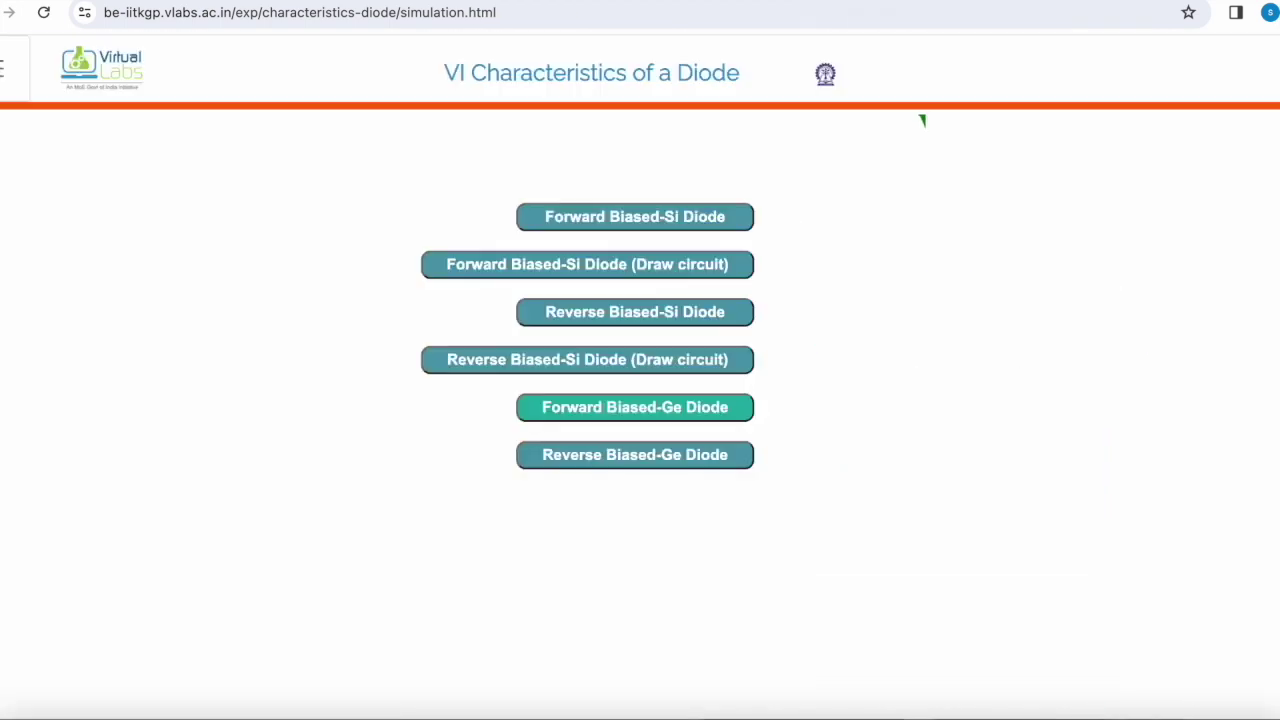
Step: Open Reverse Biased-Ge Diode, lower the resistance, and record the 1.15 V, 4.20 V and 6.65 V readings
{"action": "left_click", "coordinate": [576, 458]}
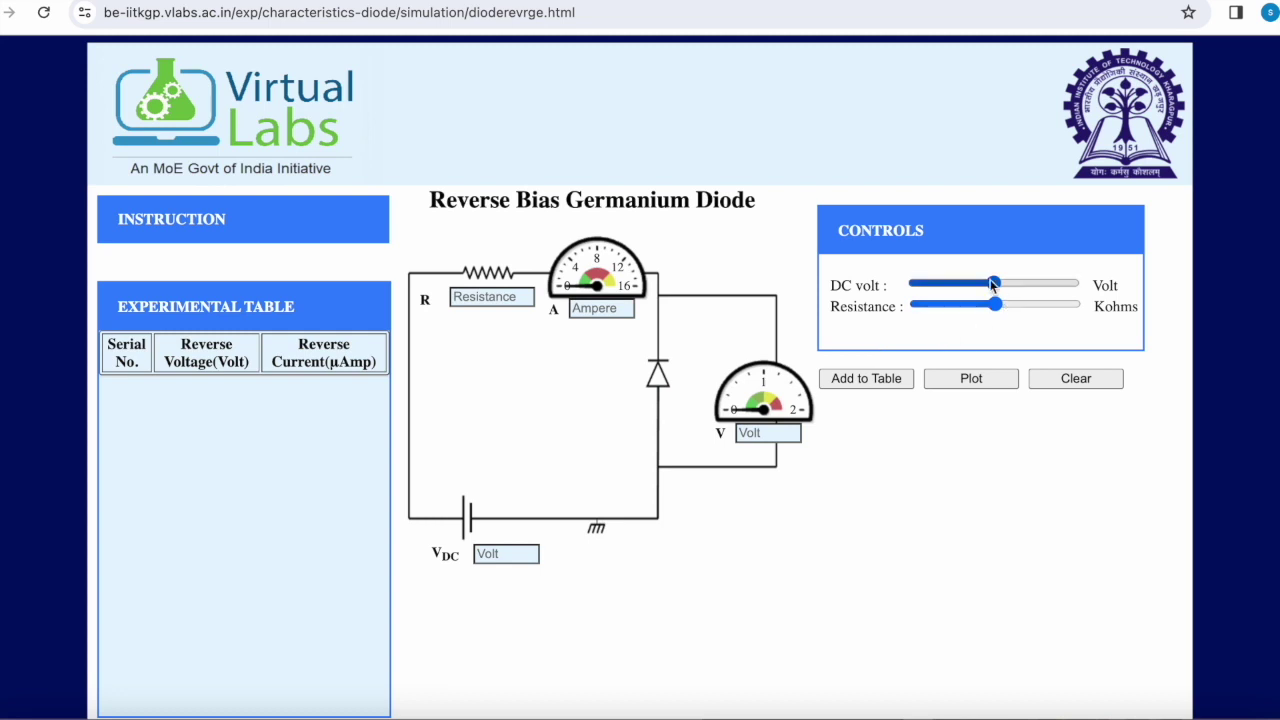
{"action": "left_click_drag", "start_coordinate": [996, 310], "coordinate": [936, 314]}
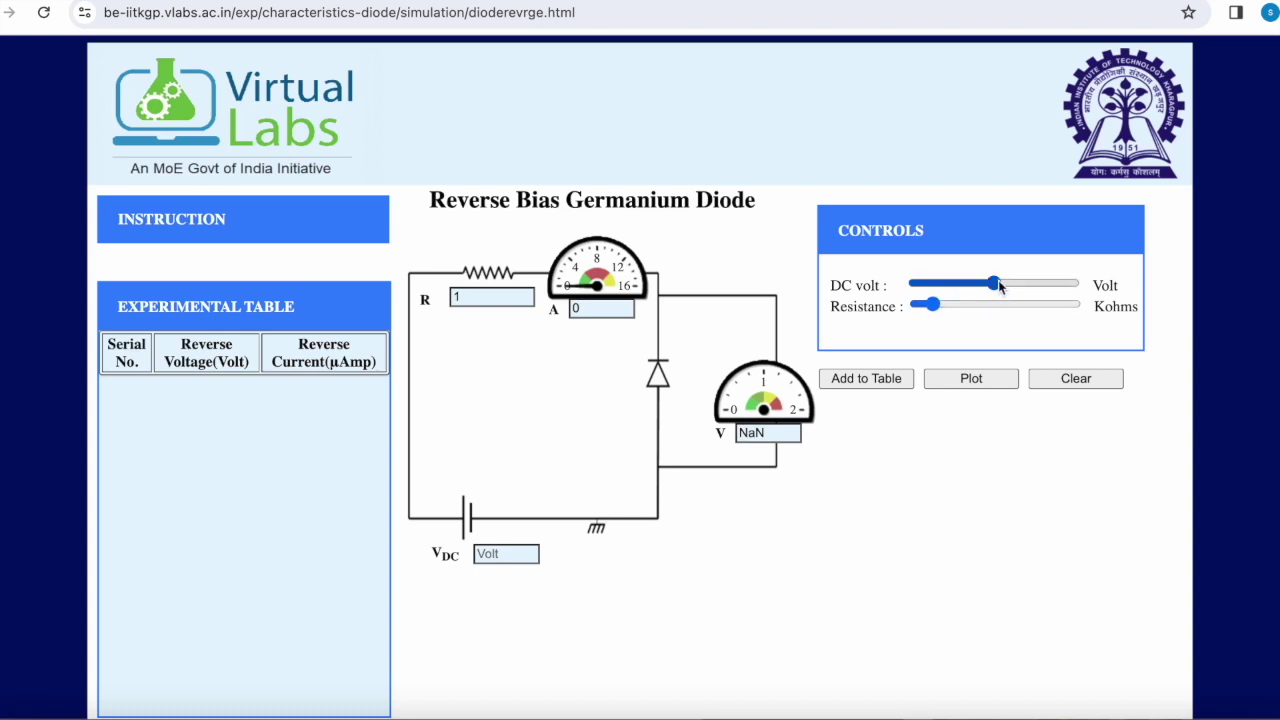
{"action": "left_click_drag", "start_coordinate": [996, 283], "coordinate": [920, 280]}
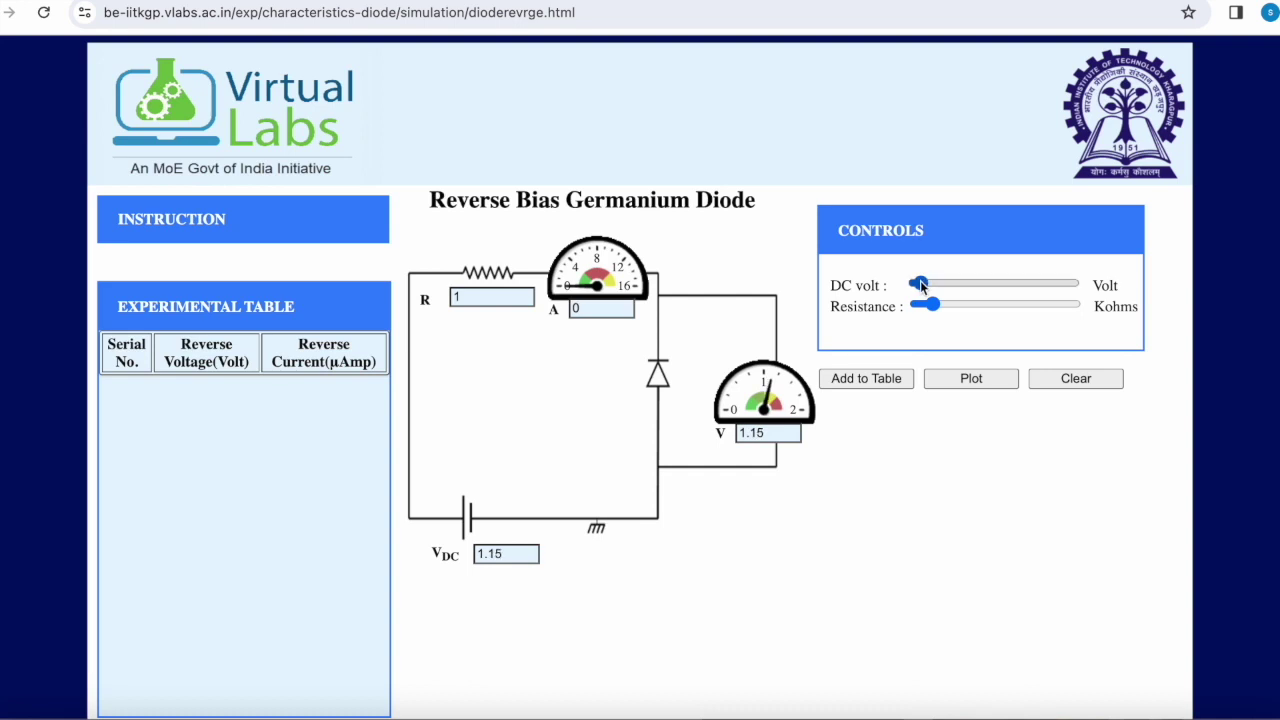
{"action": "left_click", "coordinate": [884, 384]}
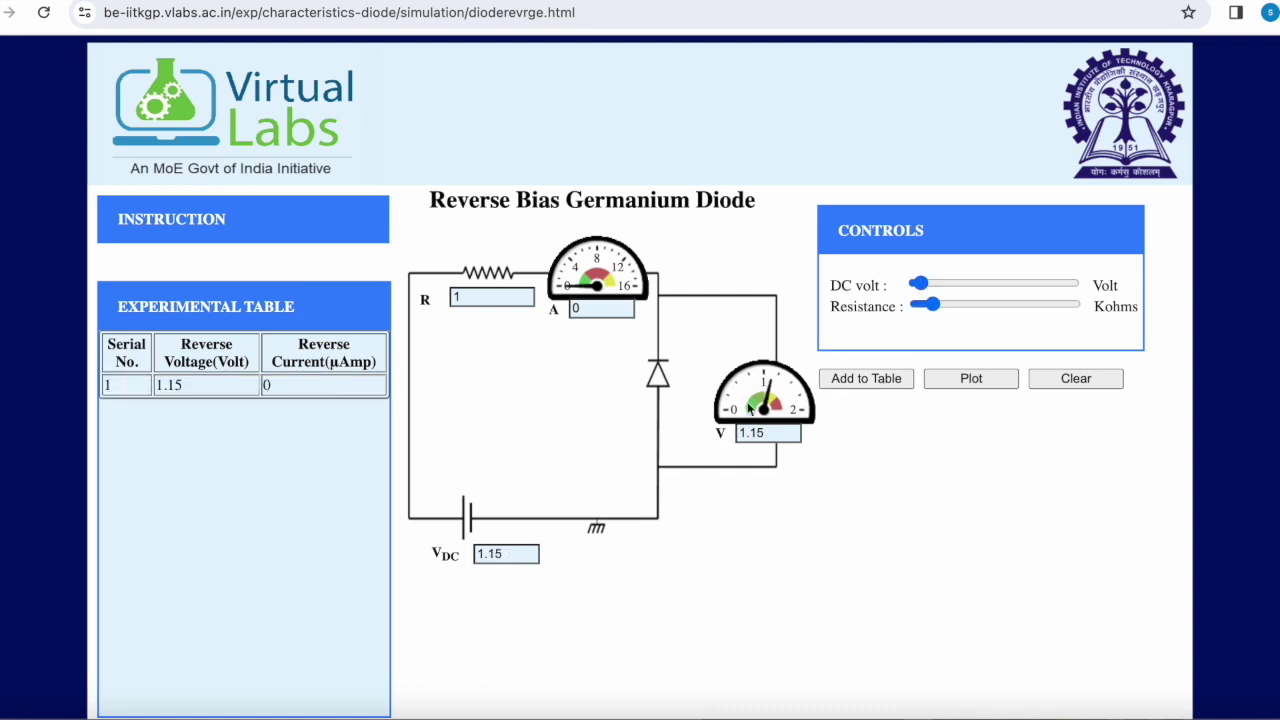
{"action": "left_click", "coordinate": [937, 280]}
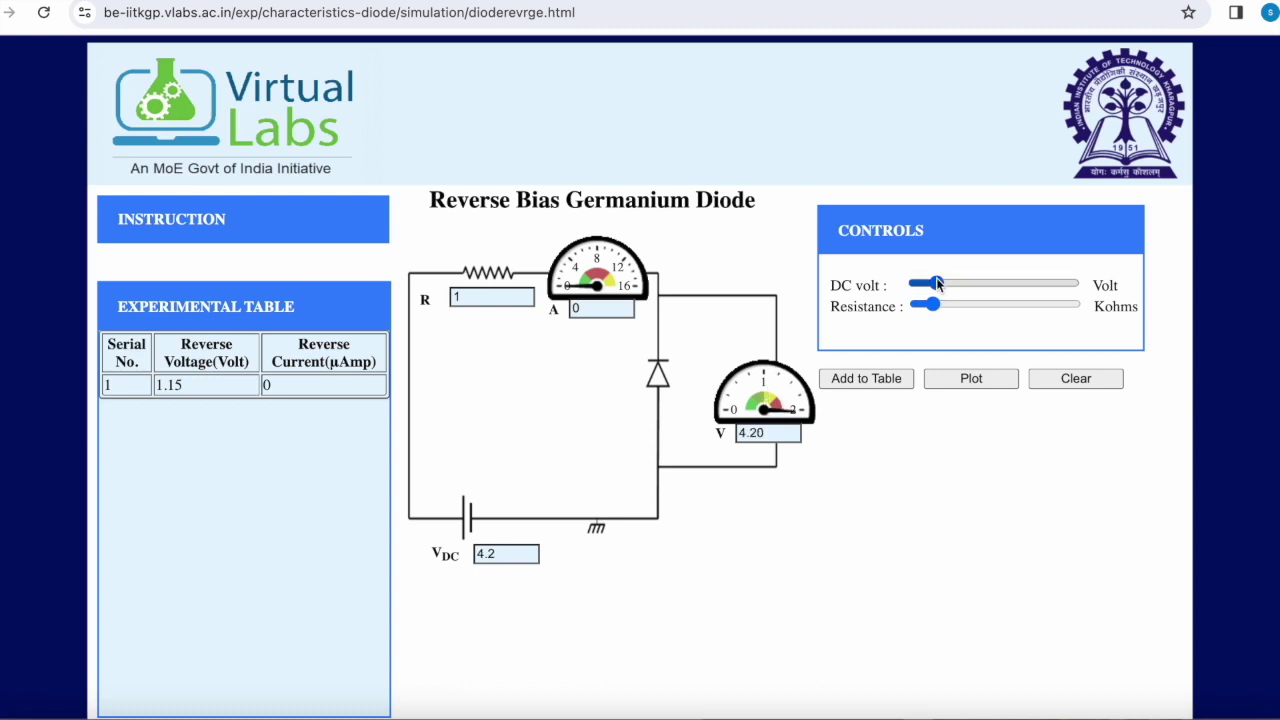
{"action": "left_click", "coordinate": [880, 386]}
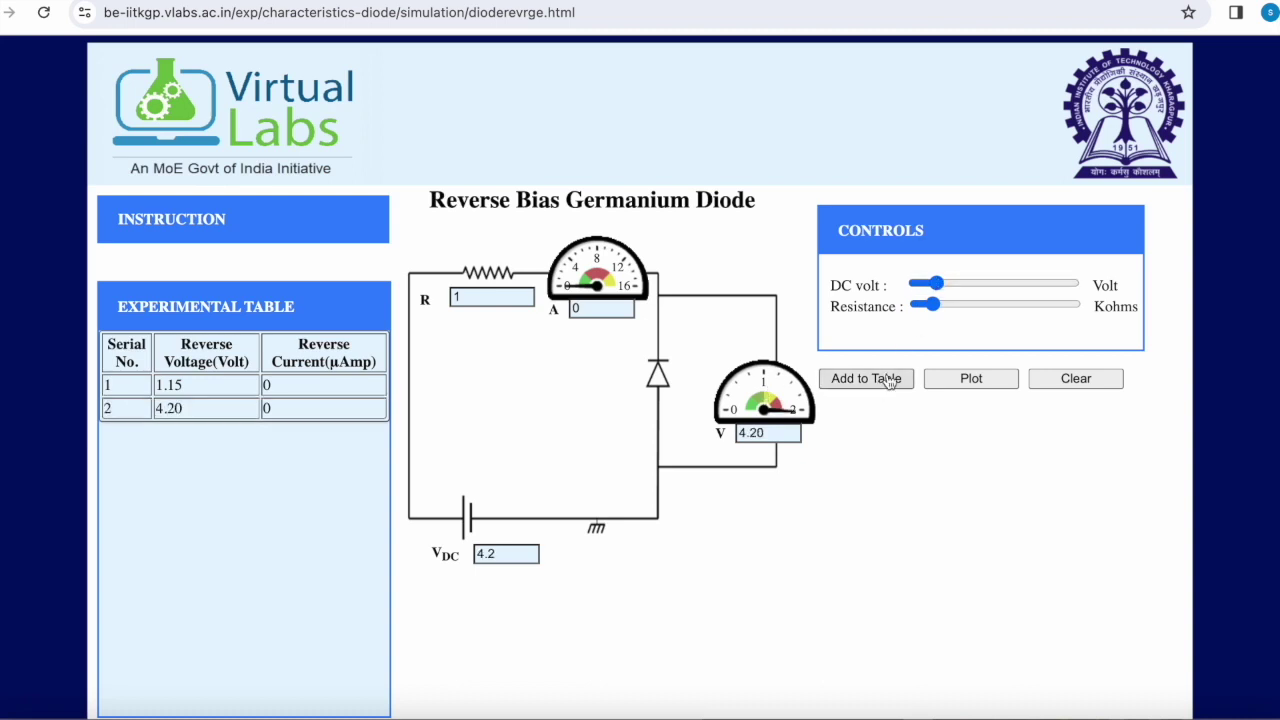
{"action": "left_click", "coordinate": [949, 281]}
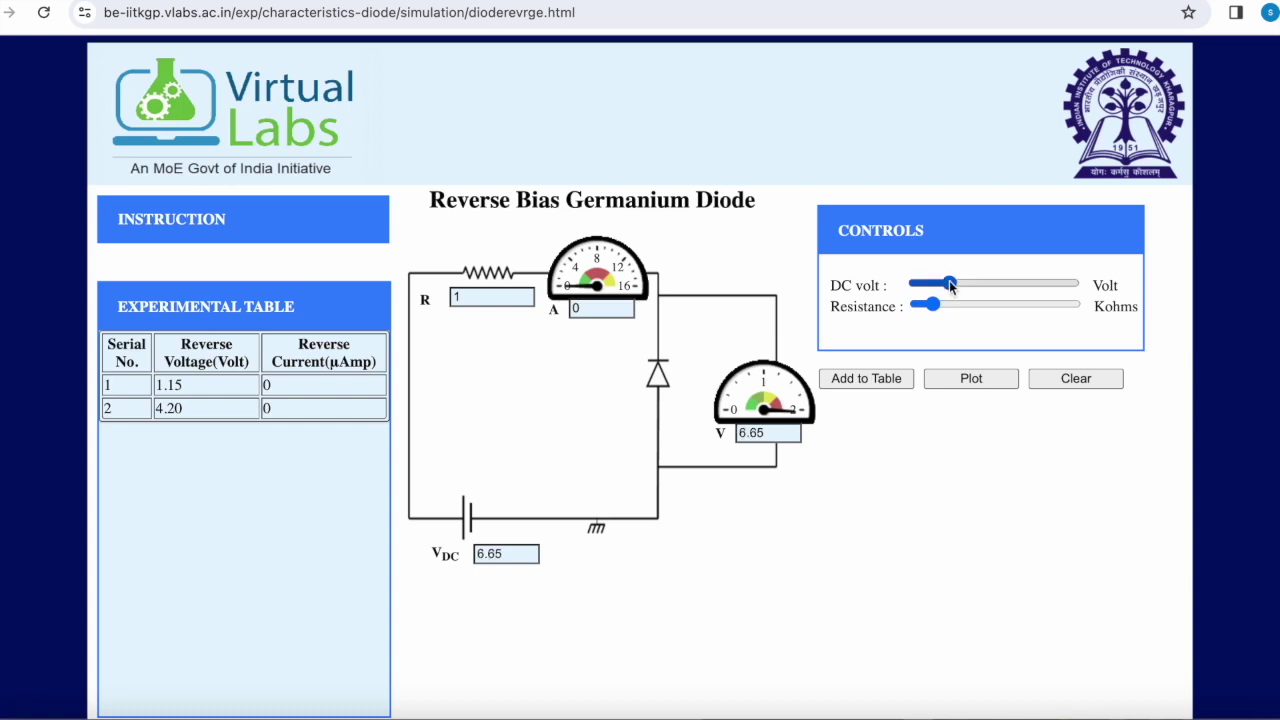
{"action": "left_click", "coordinate": [878, 390]}
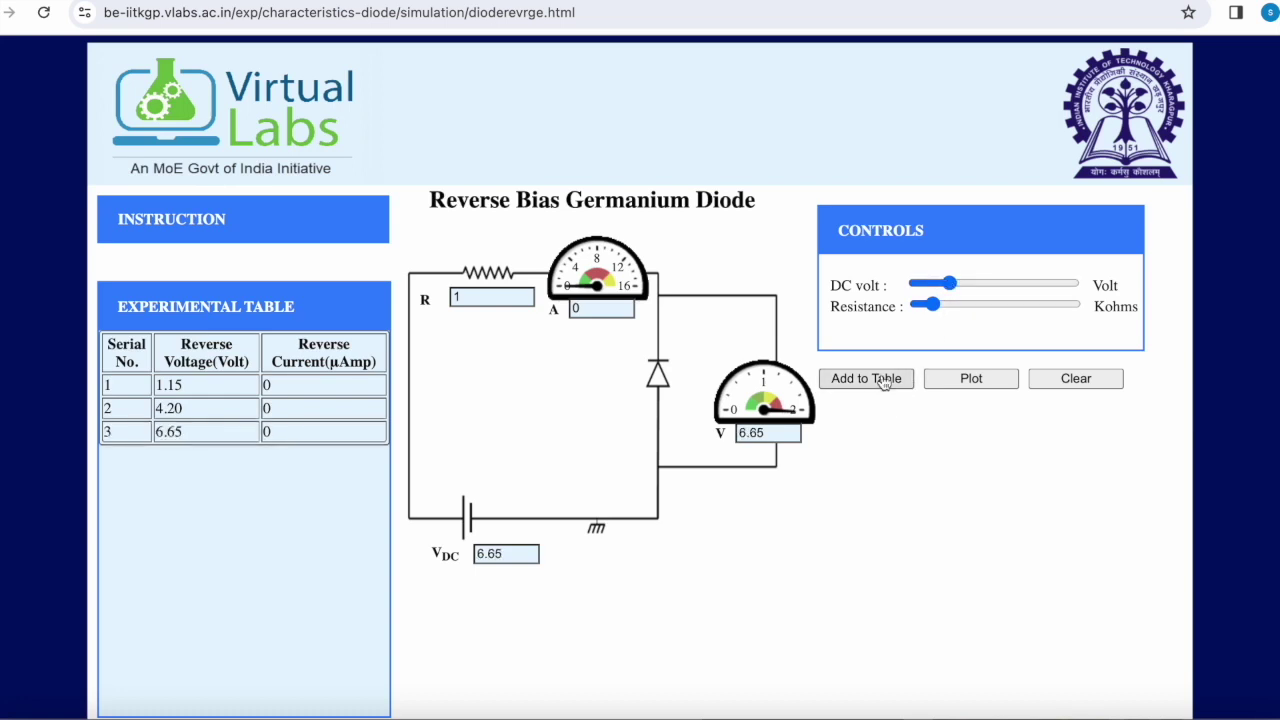
Step: Raise the supply further and record the 11.1 V, 14.4 V, 18.8 V and 23.1 V readings
{"action": "left_click", "coordinate": [972, 283]}
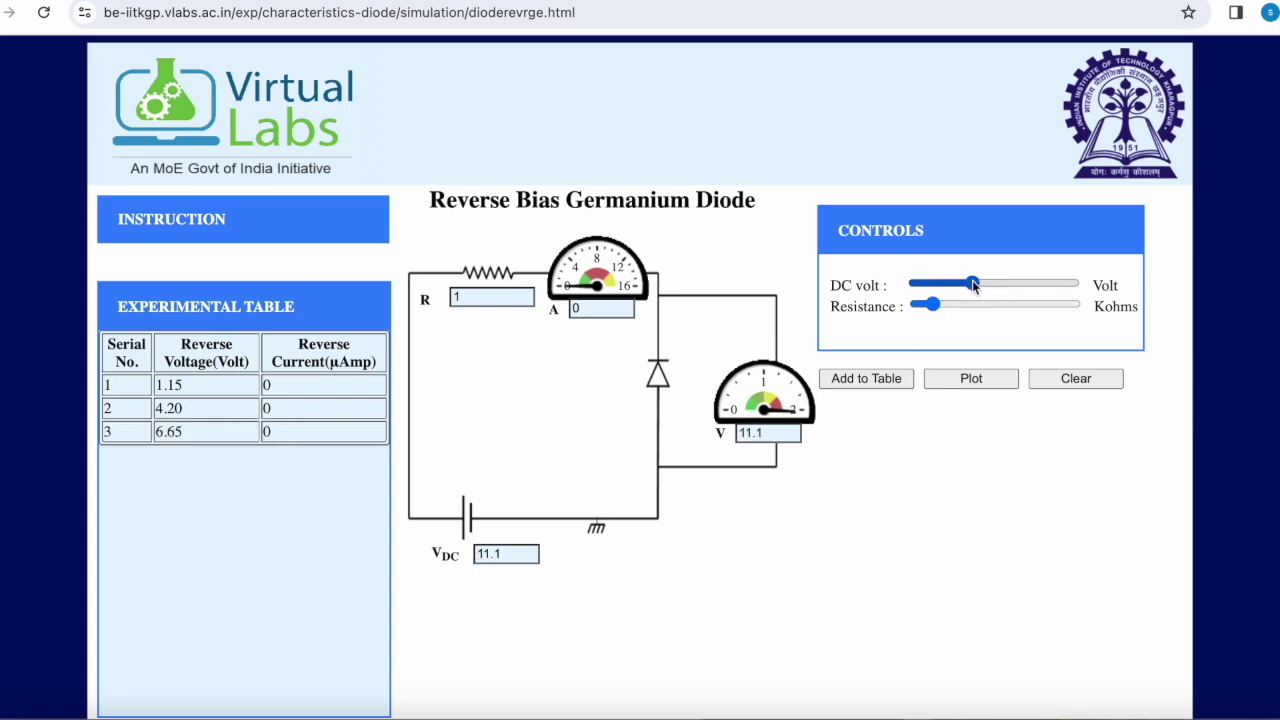
{"action": "left_click", "coordinate": [891, 382]}
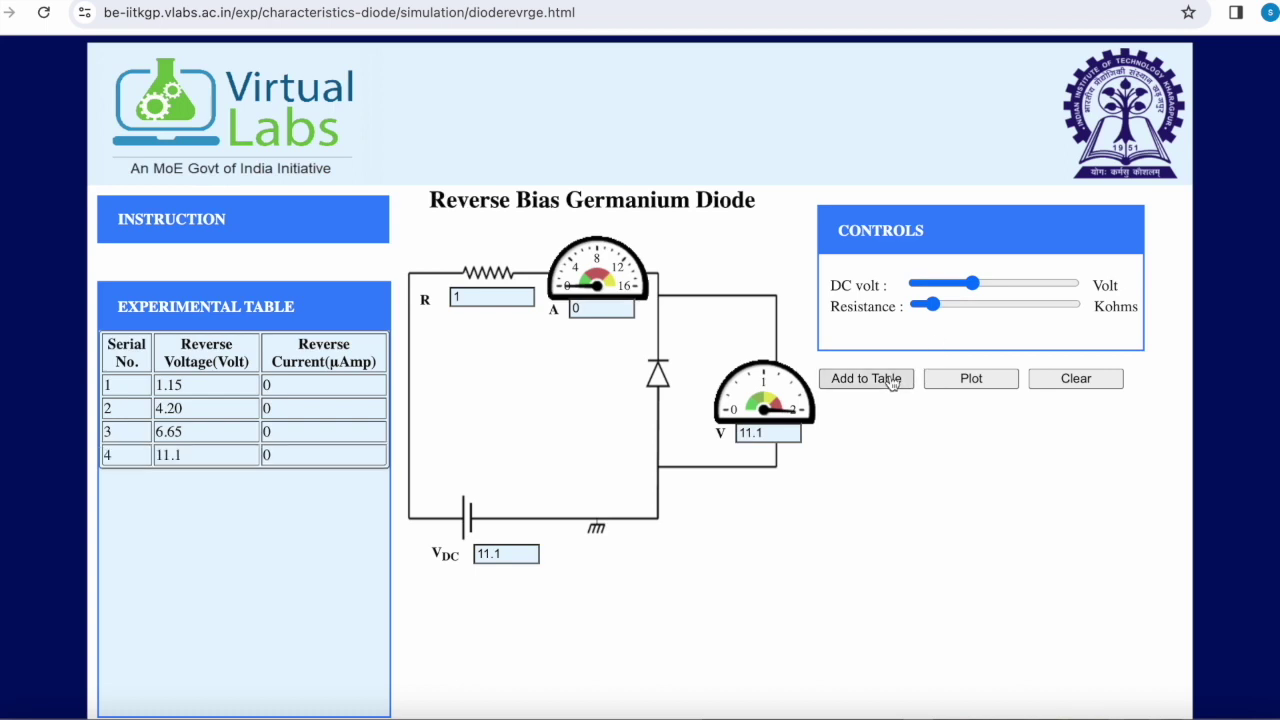
{"action": "left_click", "coordinate": [989, 283]}
{"action": "left_click", "coordinate": [893, 382]}
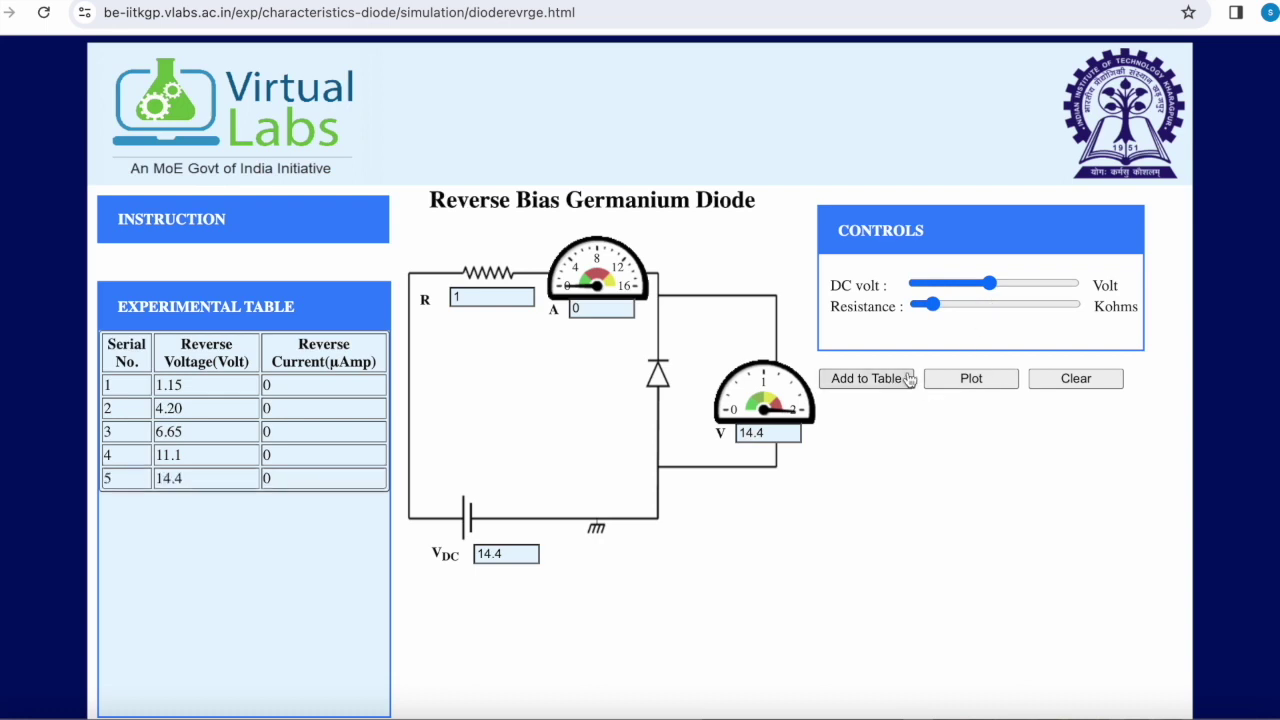
{"action": "left_click", "coordinate": [1013, 283]}
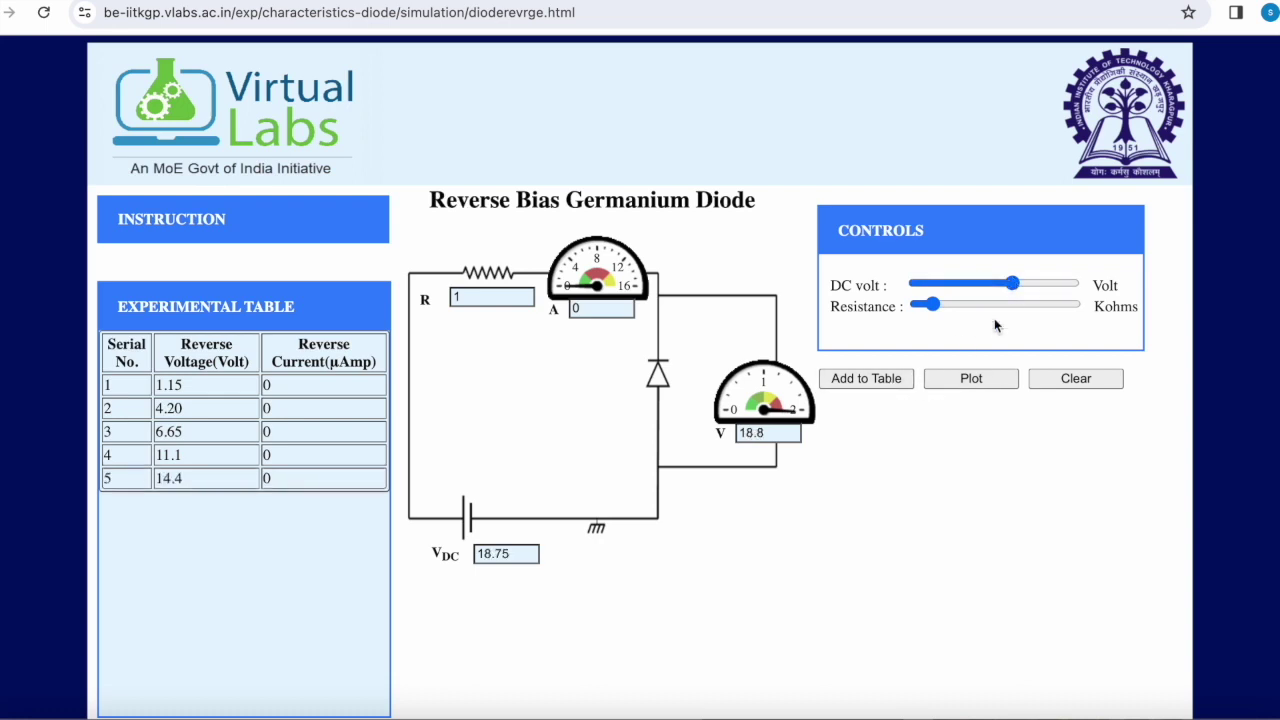
{"action": "left_click", "coordinate": [884, 386]}
{"action": "left_click", "coordinate": [1037, 284]}
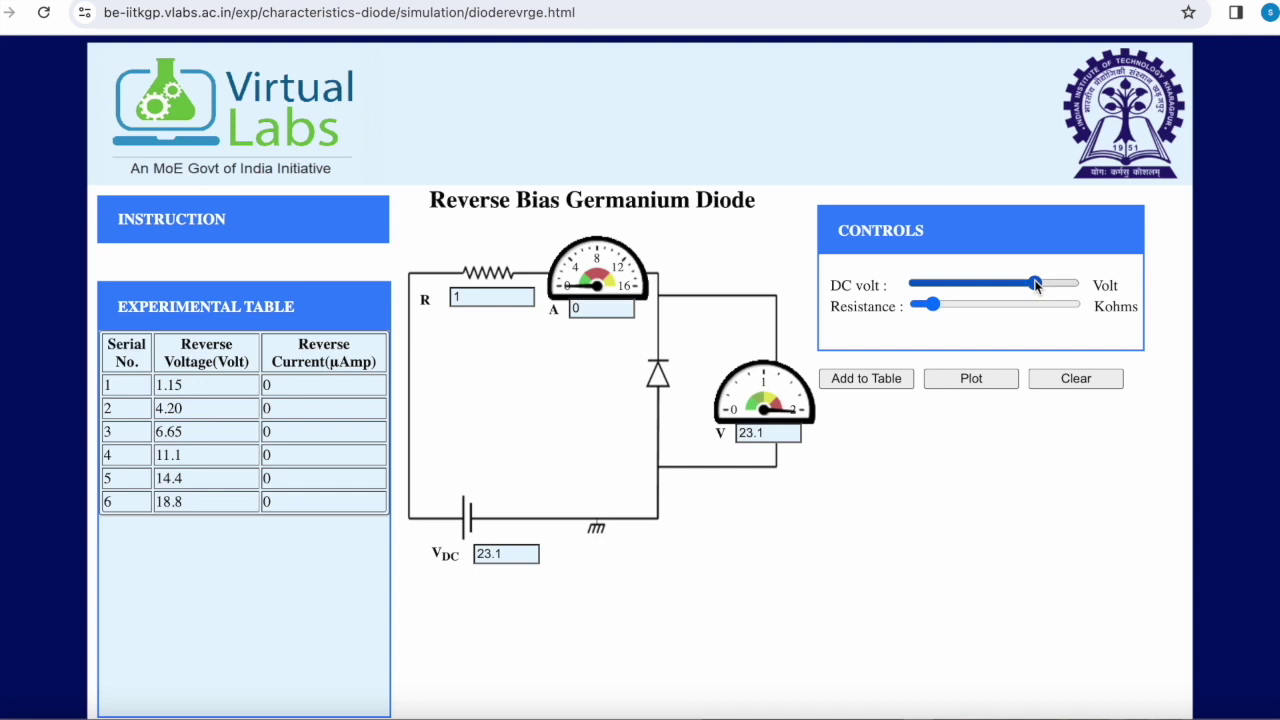
{"action": "left_click", "coordinate": [855, 384]}
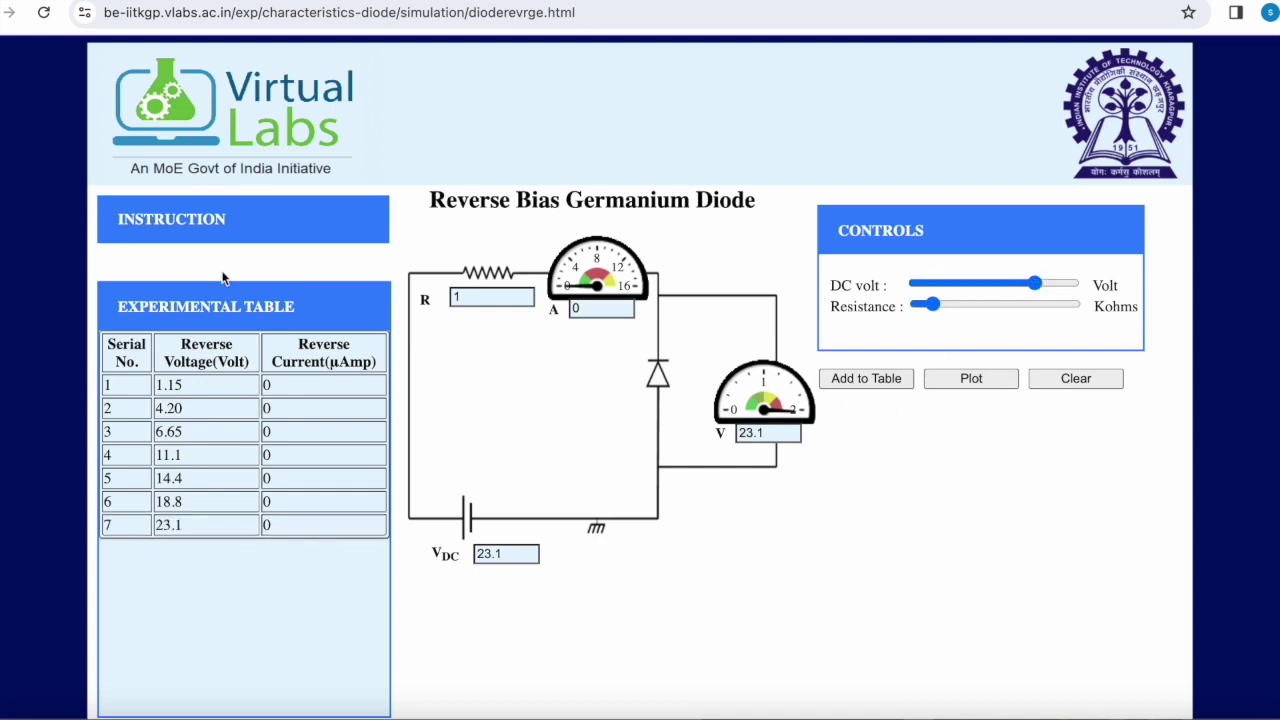
{"action": "mouse_move", "coordinate": [228, 222]}
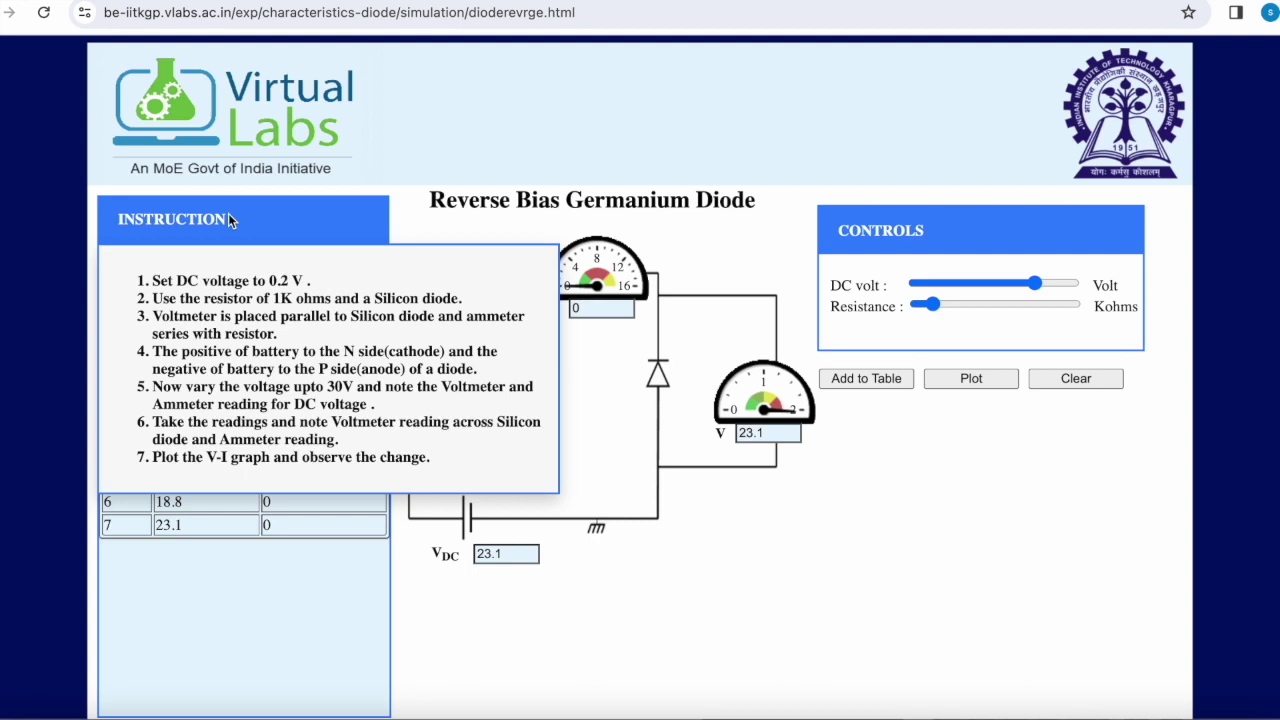
Step: Raise the germanium reverse-bias DC supply slider to its 30.2 V maximum
{"action": "left_click_drag", "start_coordinate": [1037, 284], "coordinate": [1088, 285]}
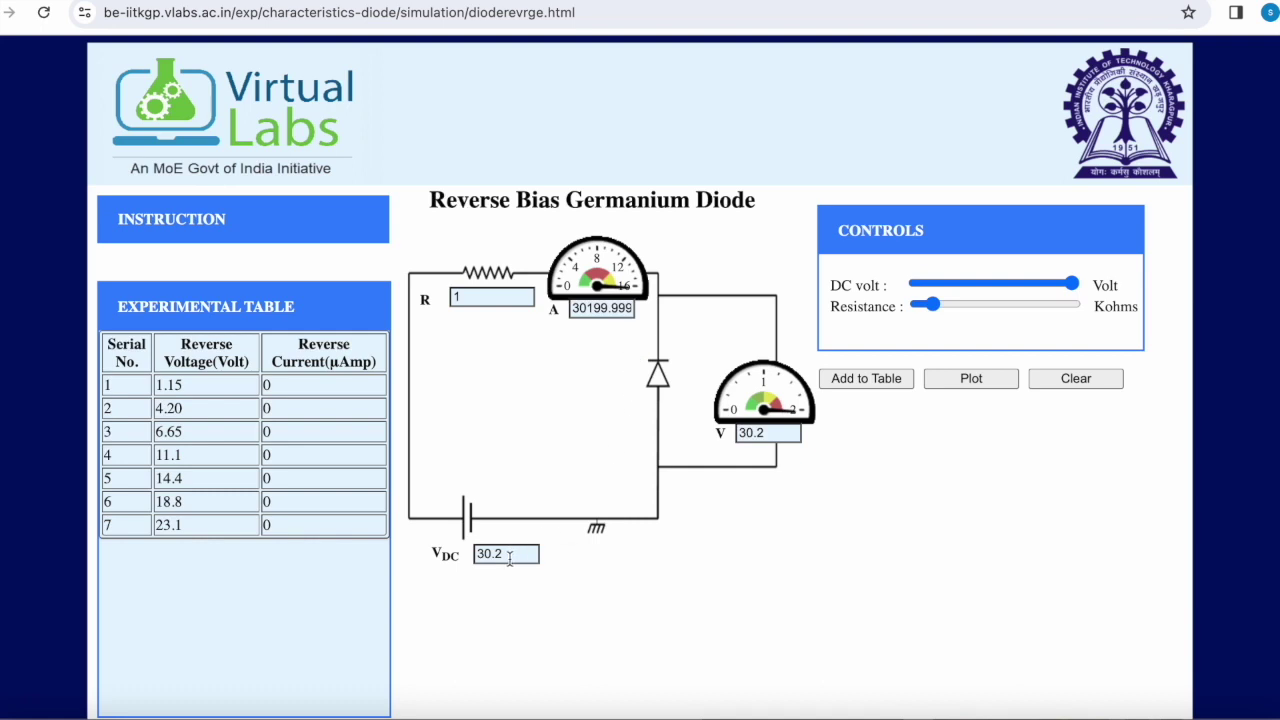
Step: Set the supply near 30 V, record 30.1 V at 30050 µA, and plot the reverse-bias V-I graph
{"action": "left_click", "coordinate": [1068, 283]}
{"action": "left_click_drag", "start_coordinate": [1067, 276], "coordinate": [1071, 277]}
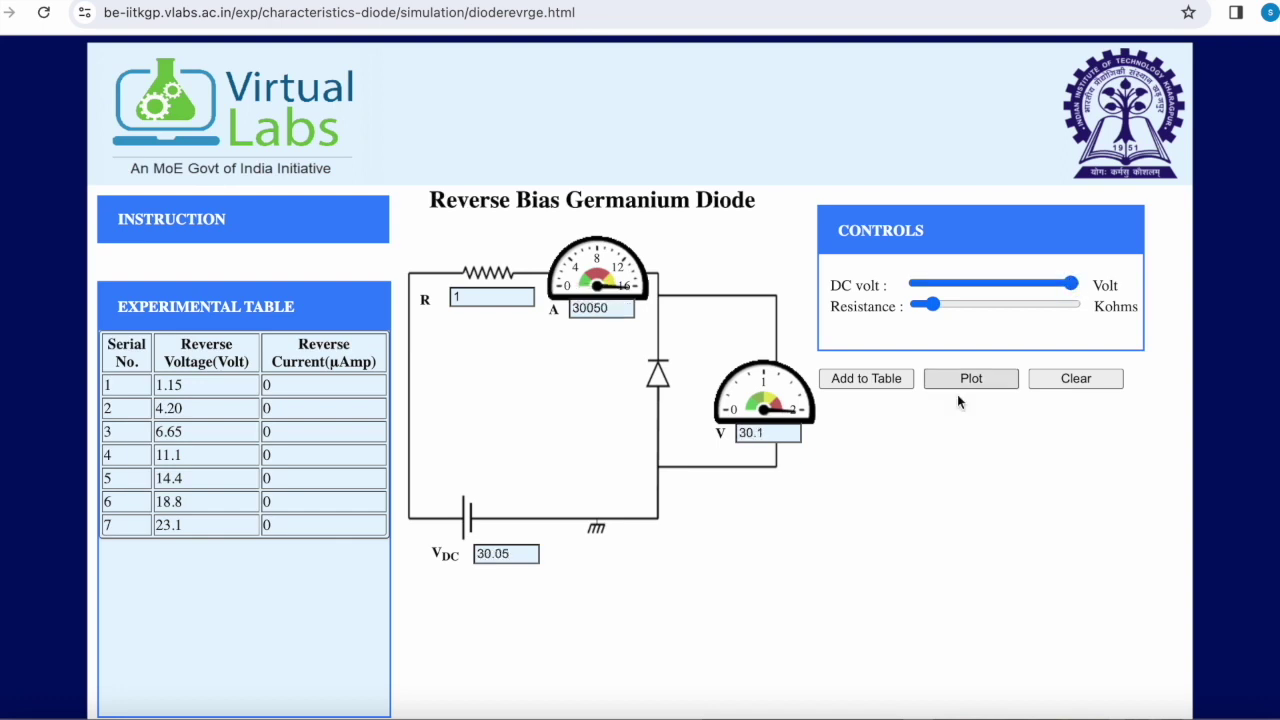
{"action": "left_click", "coordinate": [862, 385]}
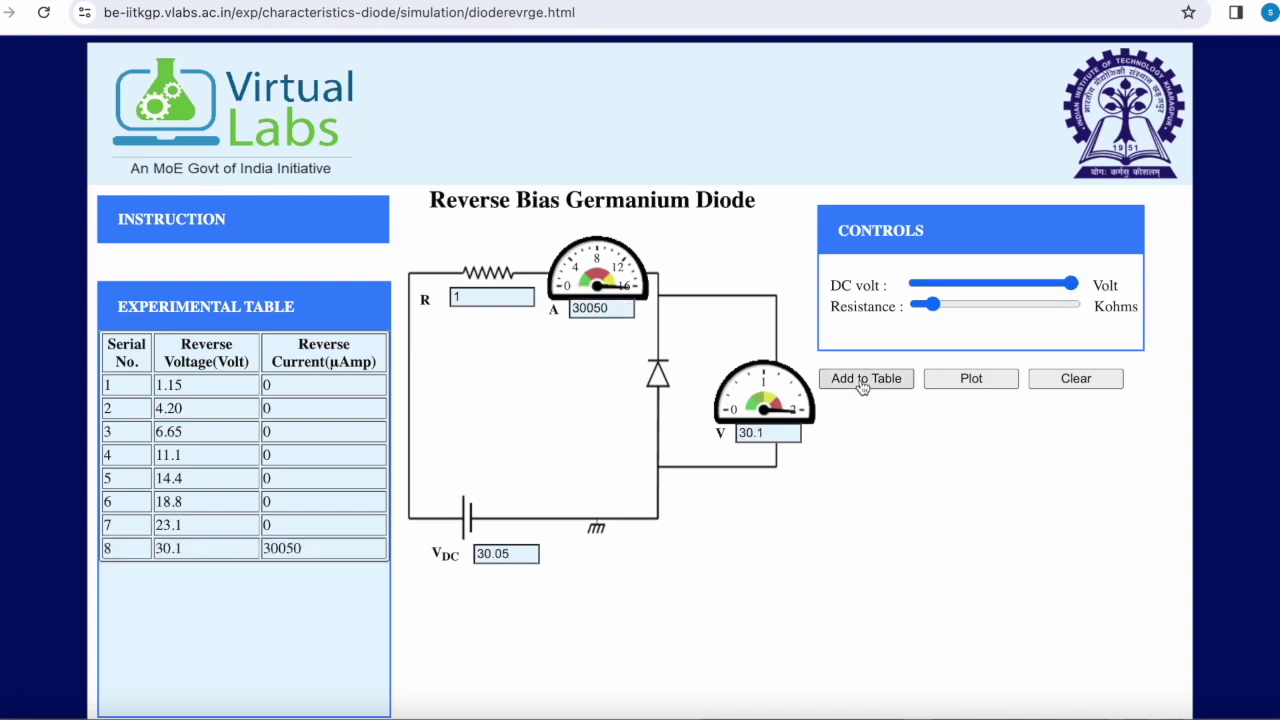
{"action": "left_click", "coordinate": [971, 380]}
{"action": "scroll", "coordinate": [971, 384], "scroll_direction": "down", "scroll_amount": 4}
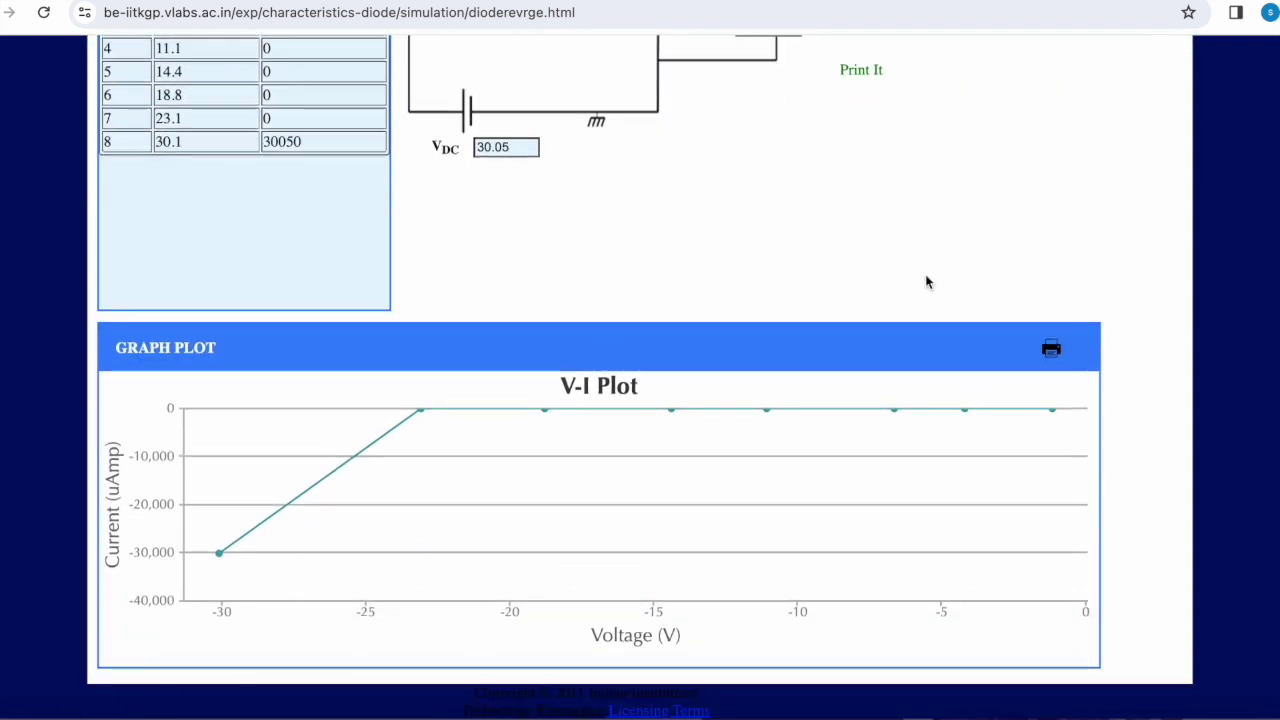